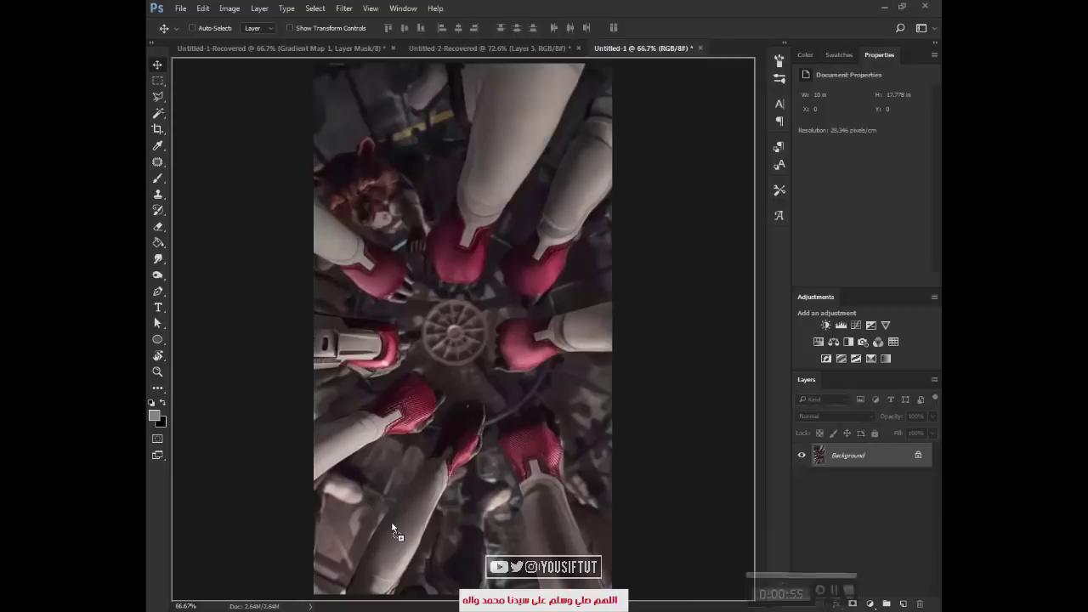
- Place the Avengers logo image in the document and scale it to about 57% over the central wheel
drag(391, 522, 434, 452)
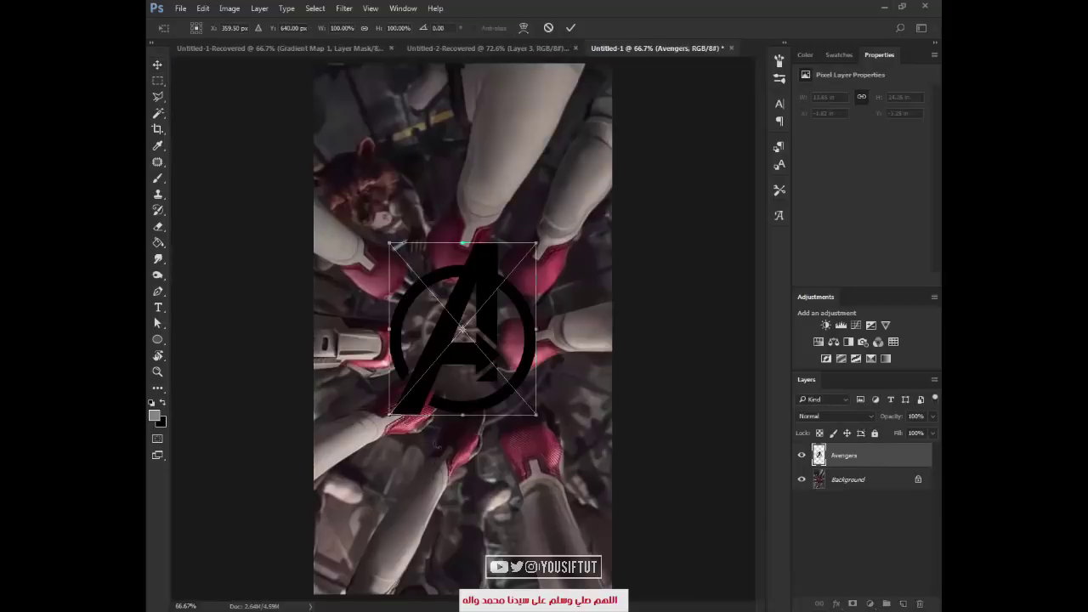
key(Return)
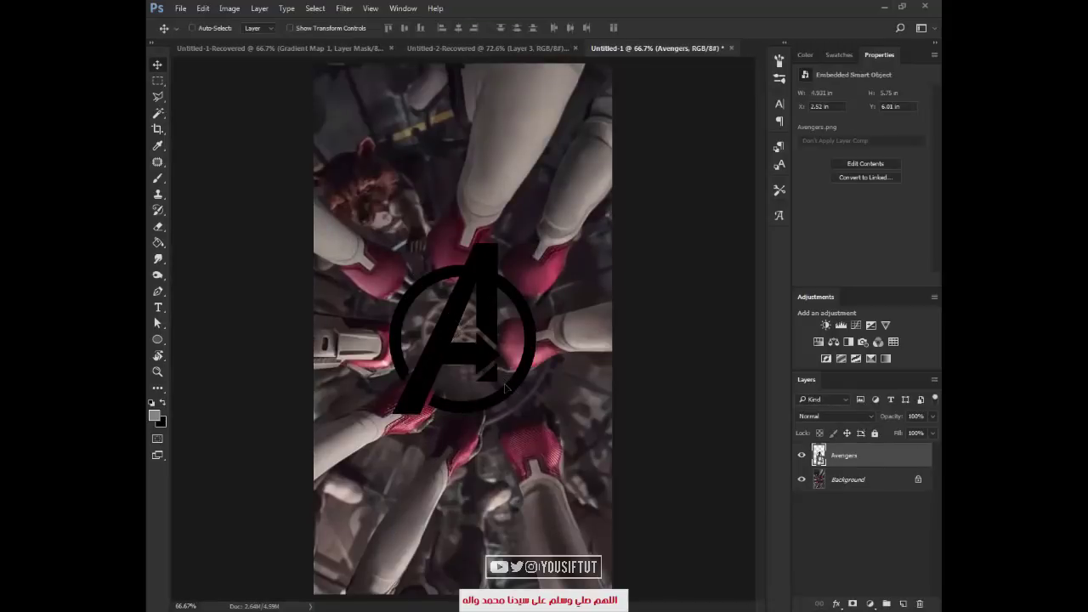
key(ctrl+t)
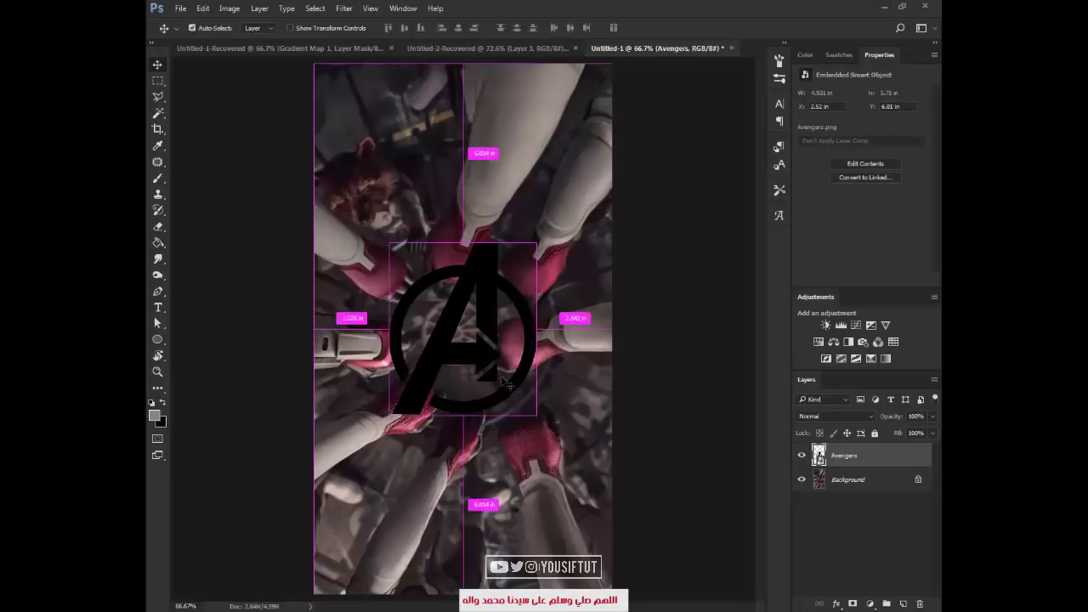
drag(561, 442, 473, 375)
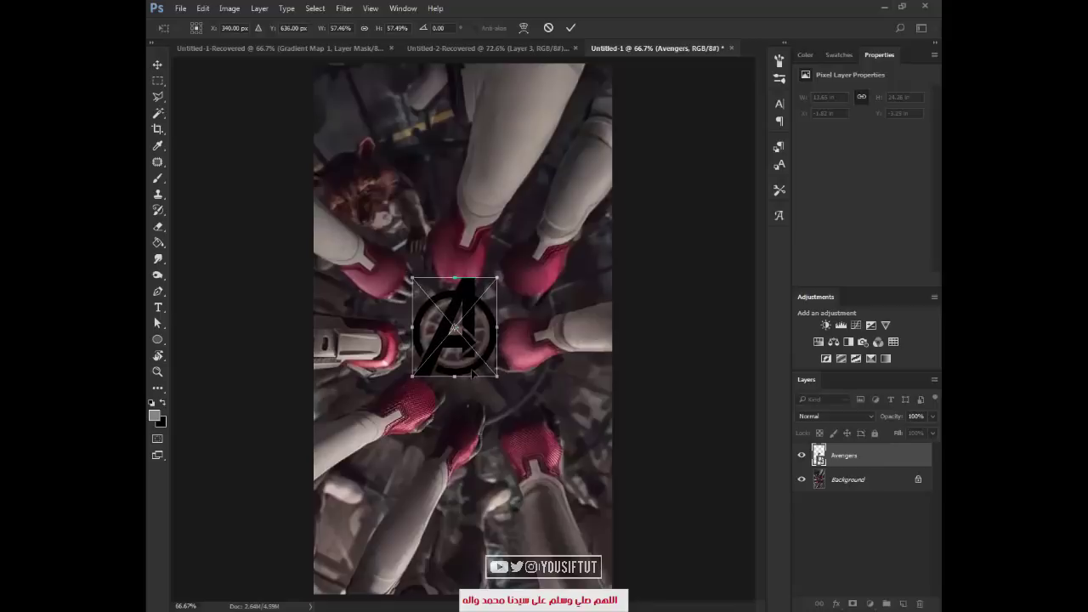
key(Return)
- Enlarge the Avengers logo slightly so it measures about 2.97 by 3.46 in
key(z)
click(472, 372)
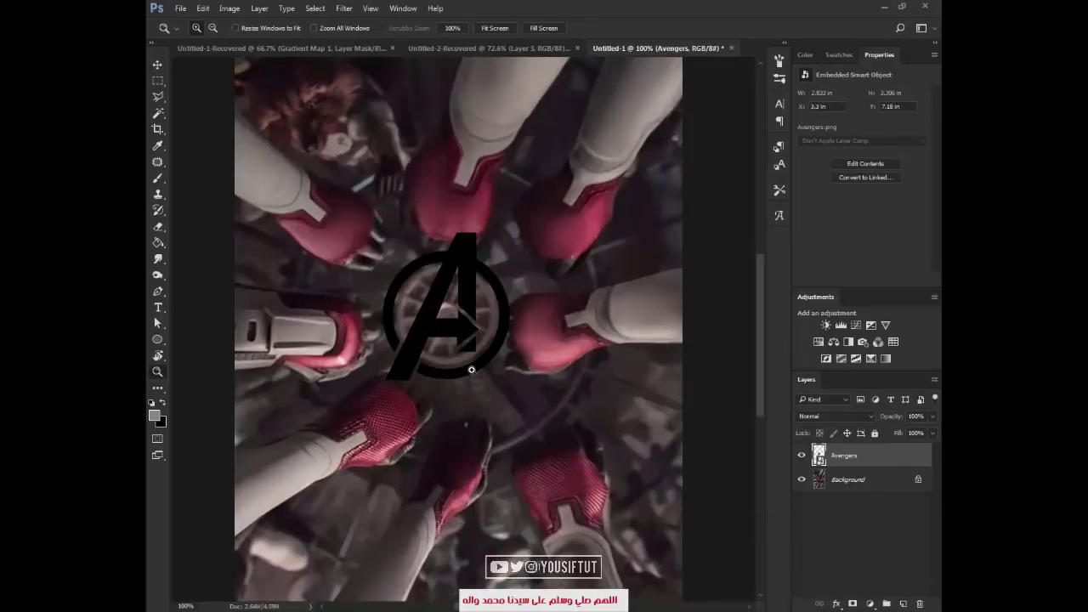
click(472, 370)
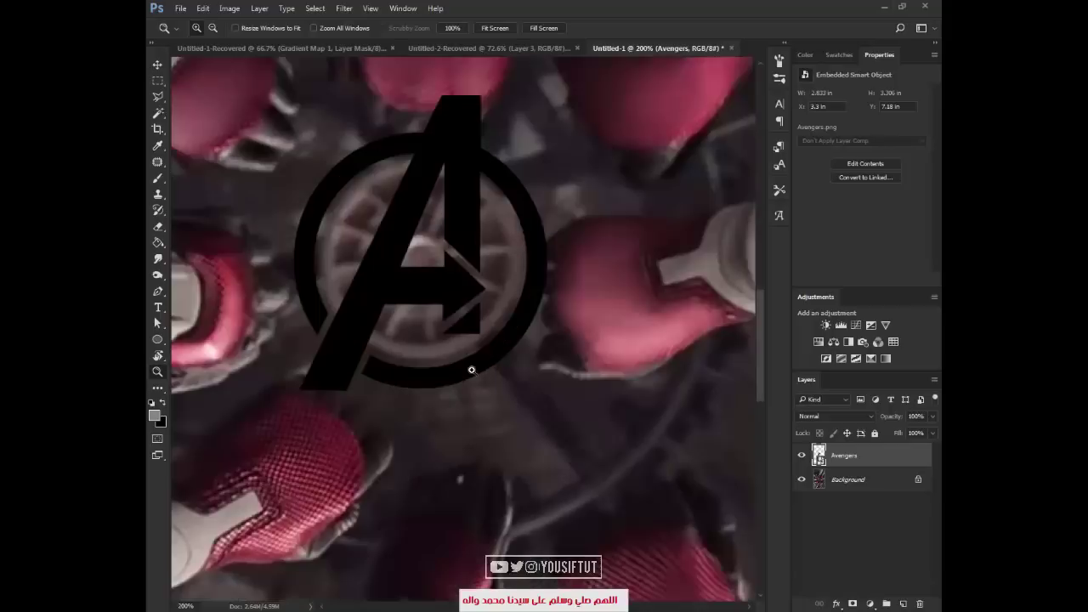
key(ctrl+t)
drag(547, 390, 554, 396)
key(Return)
- Hide the Avengers layer and duplicate the Background layer
key(z)
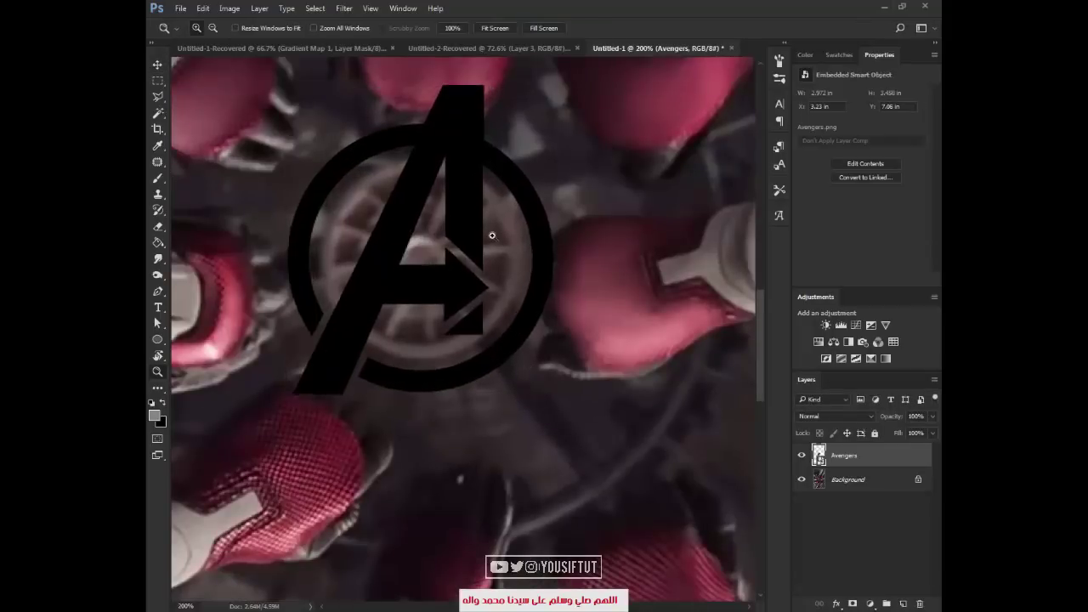
click(526, 218)
drag(526, 217, 638, 476)
click(802, 455)
drag(843, 480, 903, 604)
- Apply the Sharpen filter to the Background copy layer
click(315, 7)
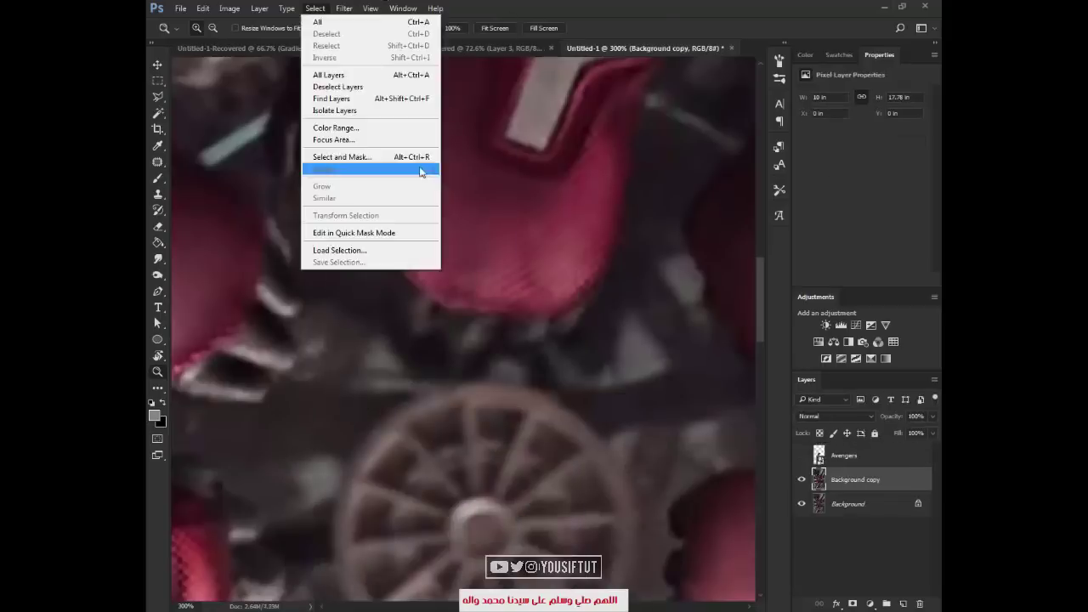
mouse_move(343, 8)
mouse_move(459, 209)
click(544, 226)
click(408, 310)
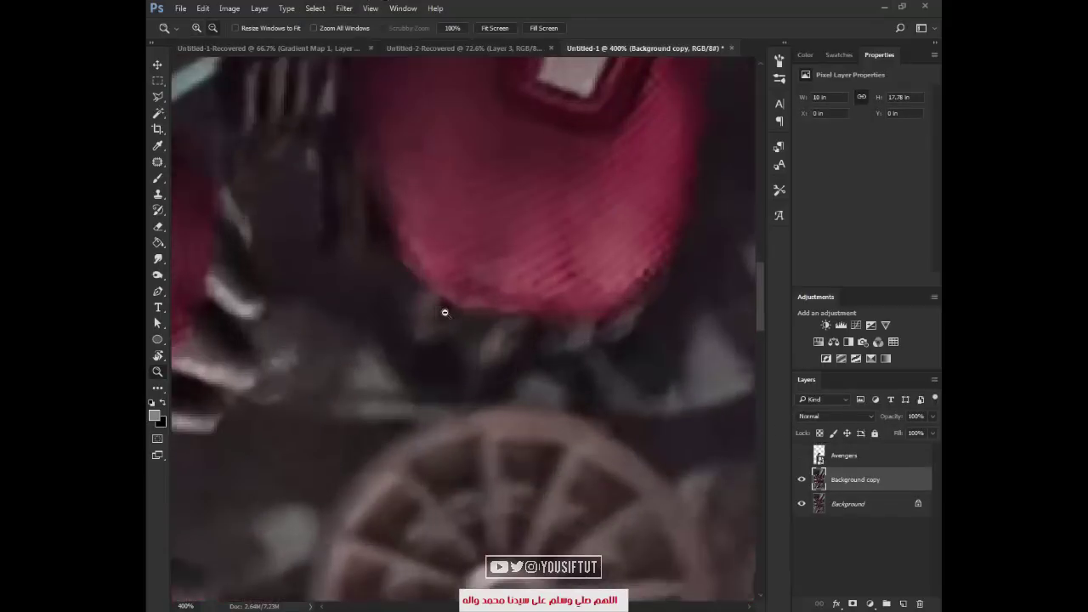
- Show the Avengers layer again and lower its opacity to about 20%
click(802, 456)
click(859, 455)
drag(891, 417, 850, 431)
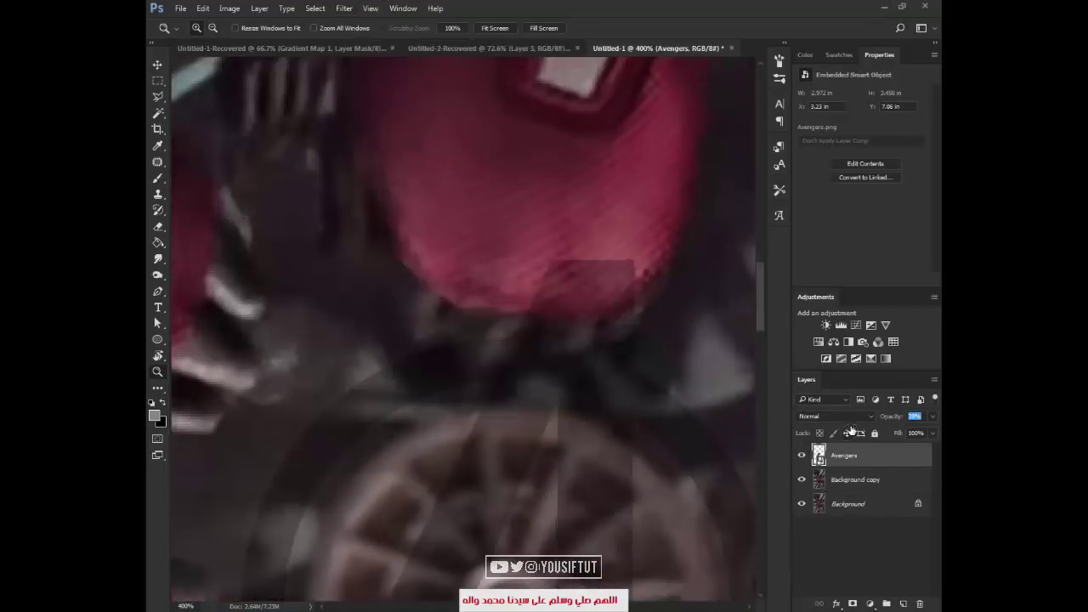
click(855, 479)
key(p)
click(378, 289)
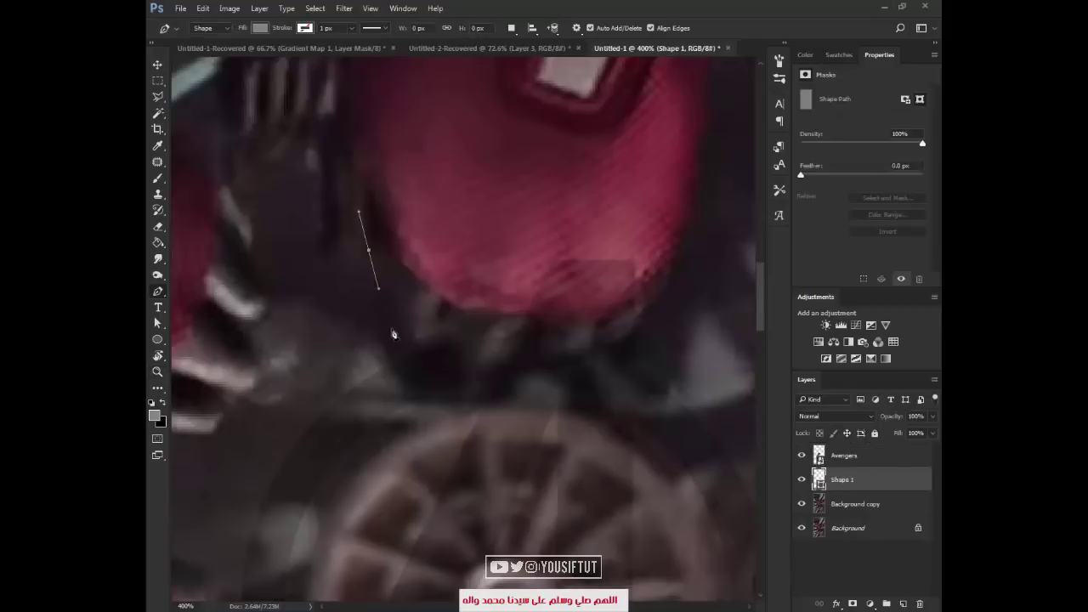
drag(439, 356, 437, 350)
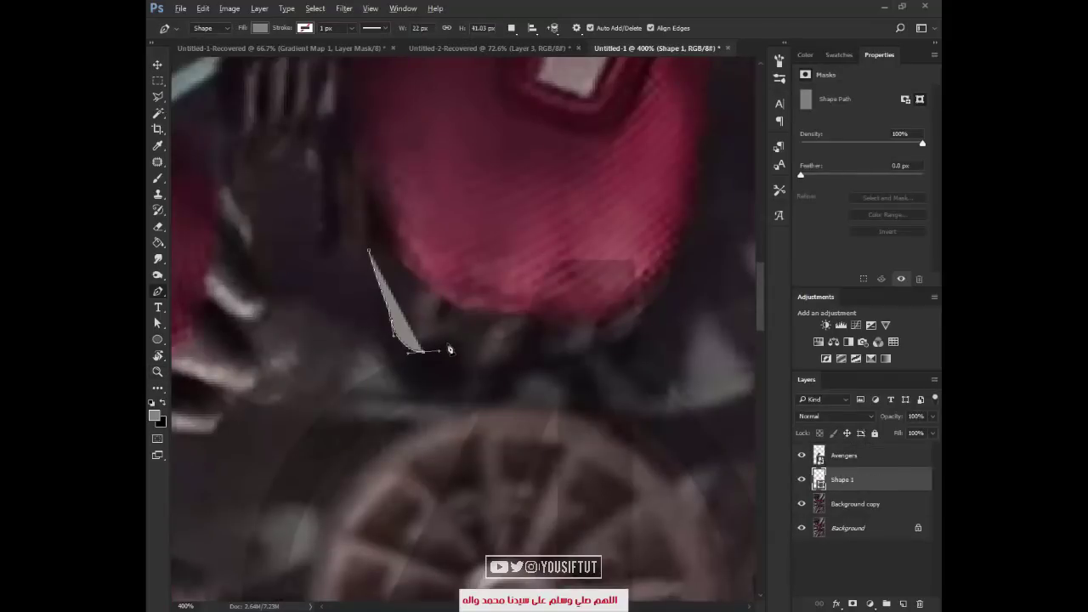
key(ctrl+alt+z)
key(ctrl+alt+z)
key(ctrl+alt+z)
- With the Pen tool in Path mode, trace the fingertips of the fist above the wheel on Background copy and make the path a selection
click(210, 29)
click(204, 50)
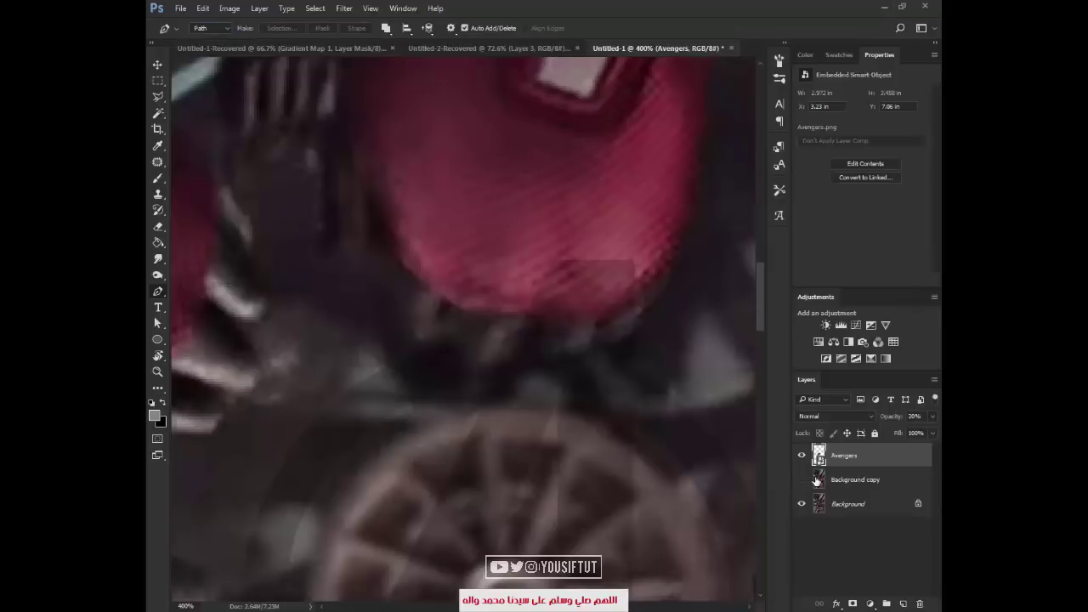
click(816, 482)
click(801, 480)
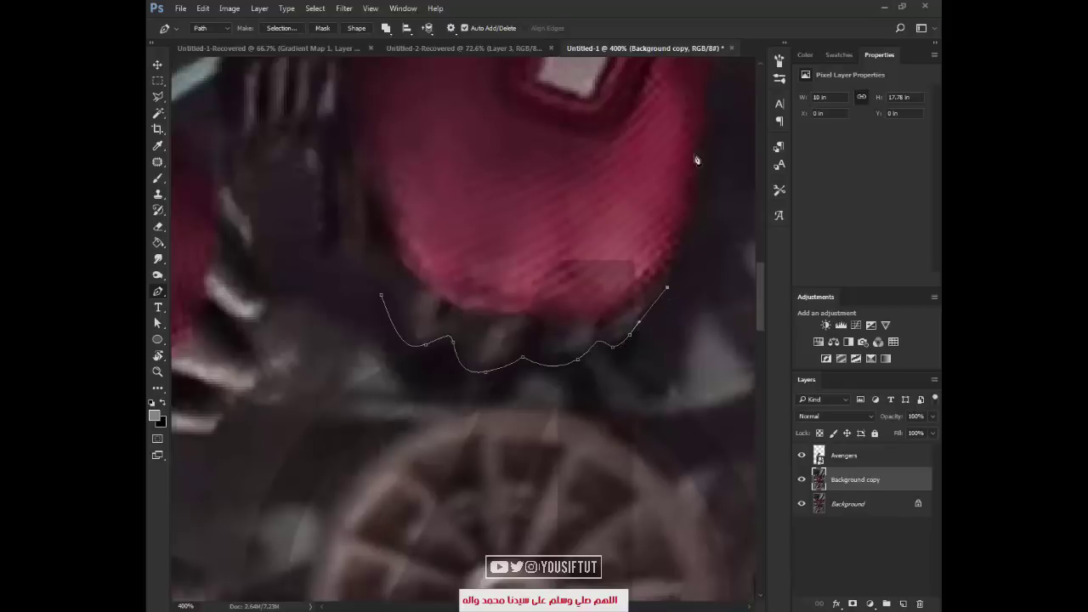
drag(382, 300, 387, 527)
right_click(533, 301)
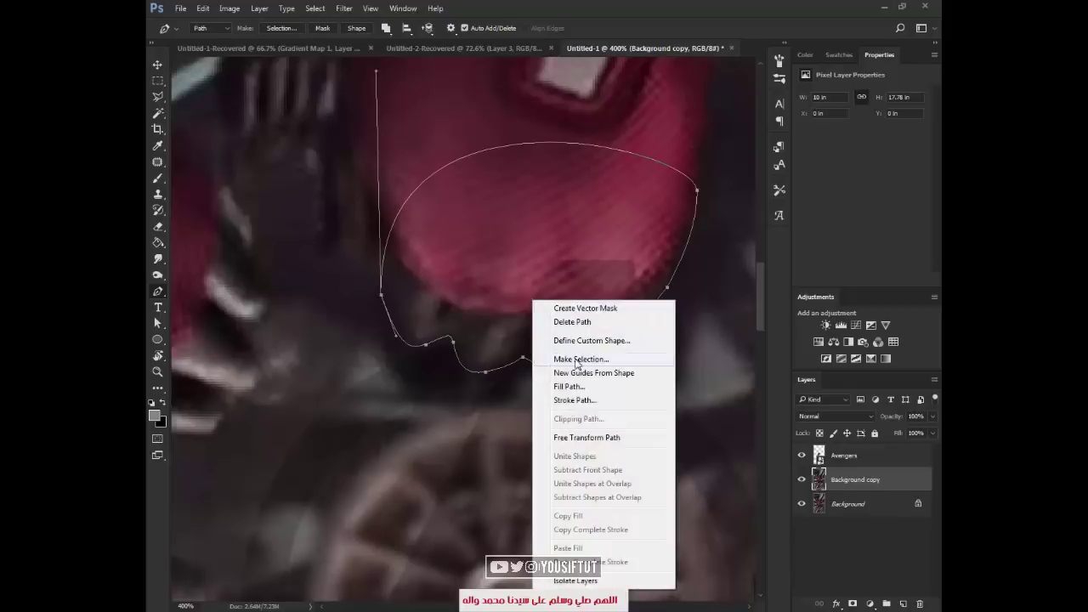
click(571, 357)
key(Return)
- Copy the selected fist area to a new layer and move it above the Avengers layer
key(m)
right_click(510, 309)
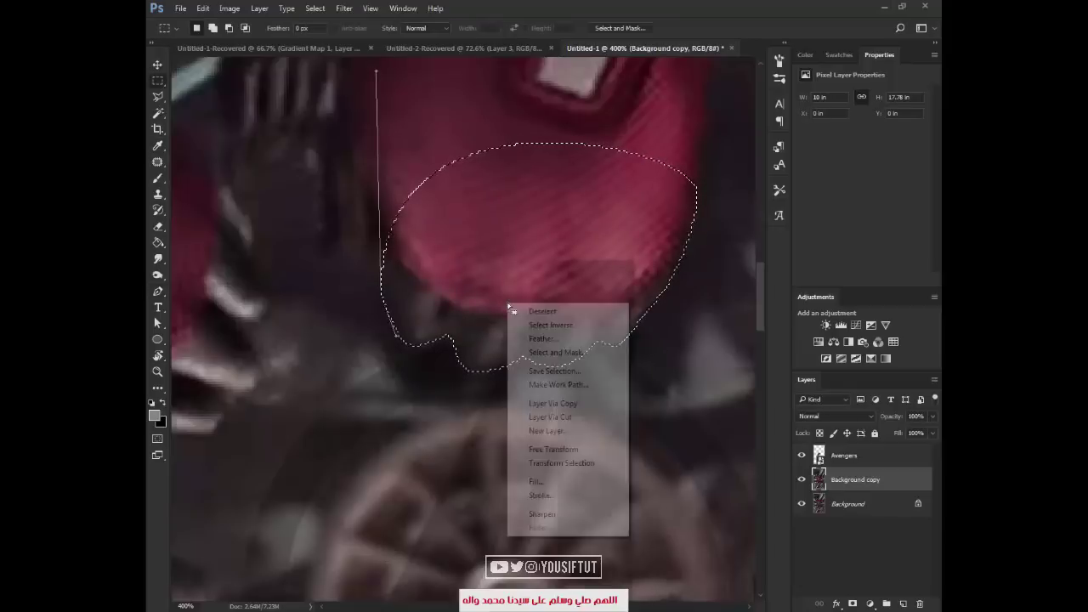
click(567, 403)
drag(845, 457, 848, 491)
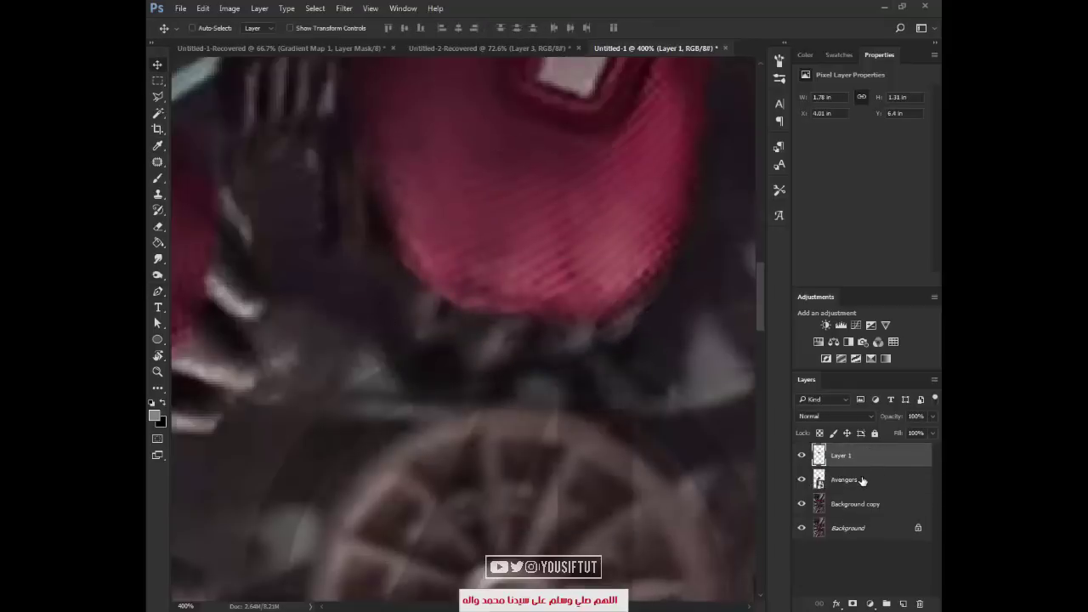
- Set the Avengers layer to 100% opacity and examine how the upper fist's fingers overlap the logo
key(z)
alt+click(483, 405)
alt+click(484, 405)
drag(508, 426, 454, 306)
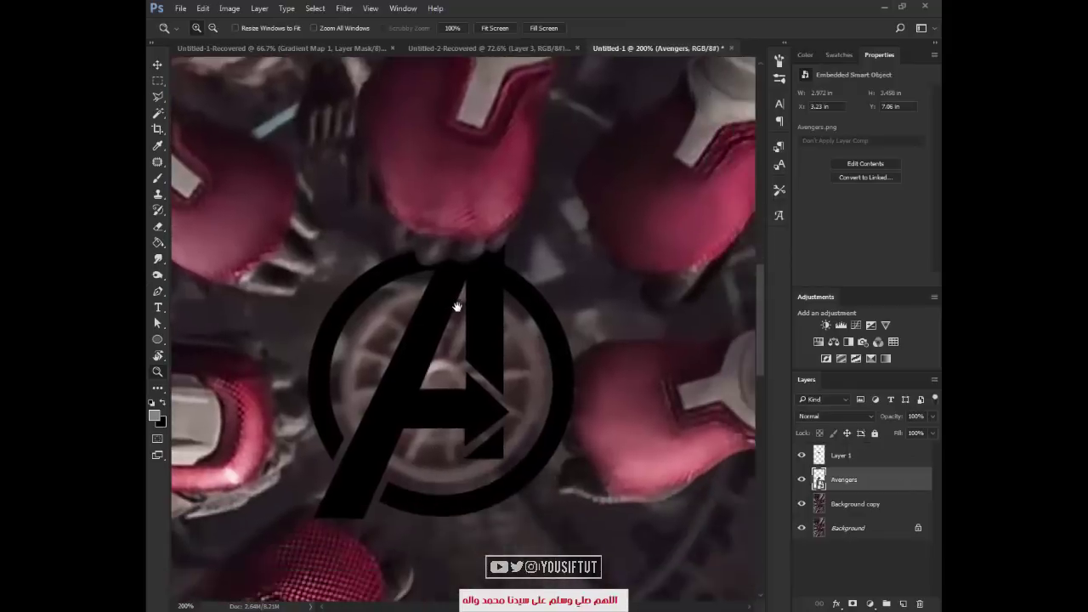
click(558, 365)
click(608, 357)
alt+click(608, 357)
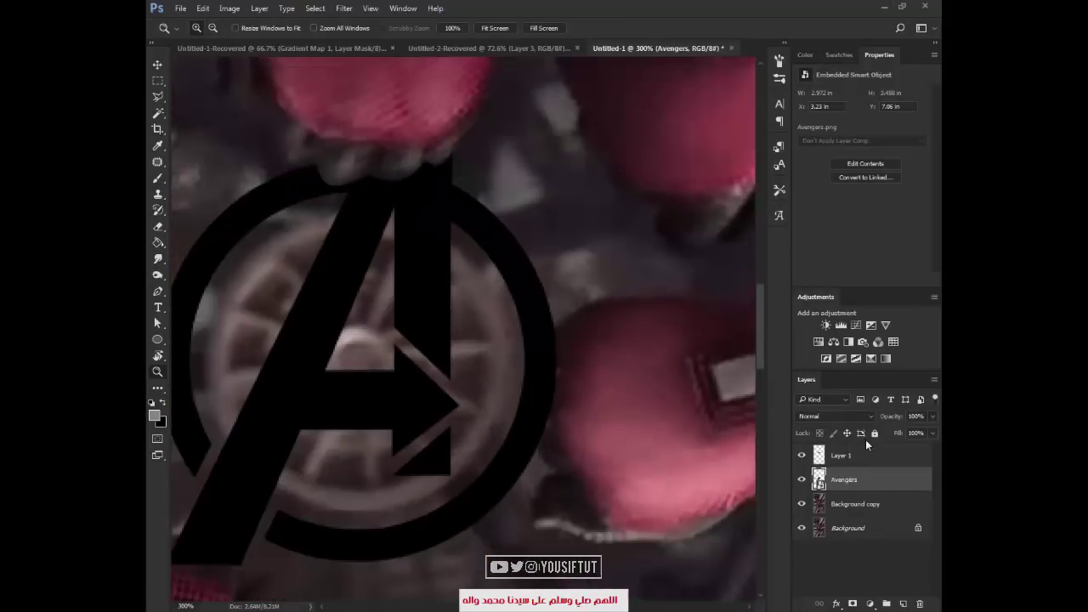
- Lower the Avengers layer's opacity to 21% to reveal the fist beside the wheel
click(802, 482)
drag(894, 419, 848, 425)
click(738, 441)
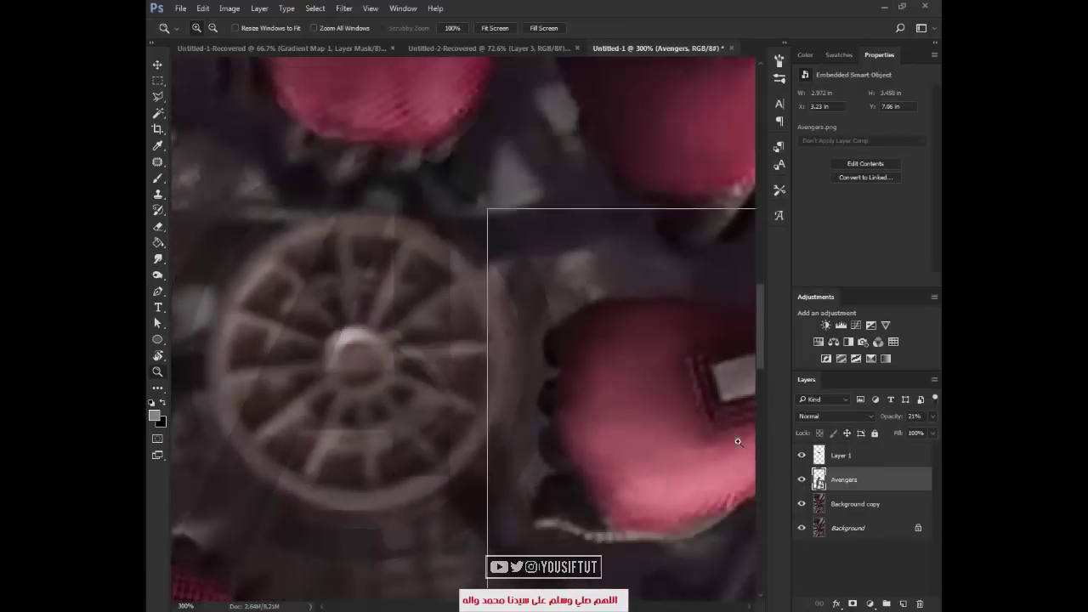
- Select the fist to the right of the wheel on Background copy with the Quick Selection tool, including its dark fingers
right_click(160, 100)
right_click(159, 114)
click(192, 116)
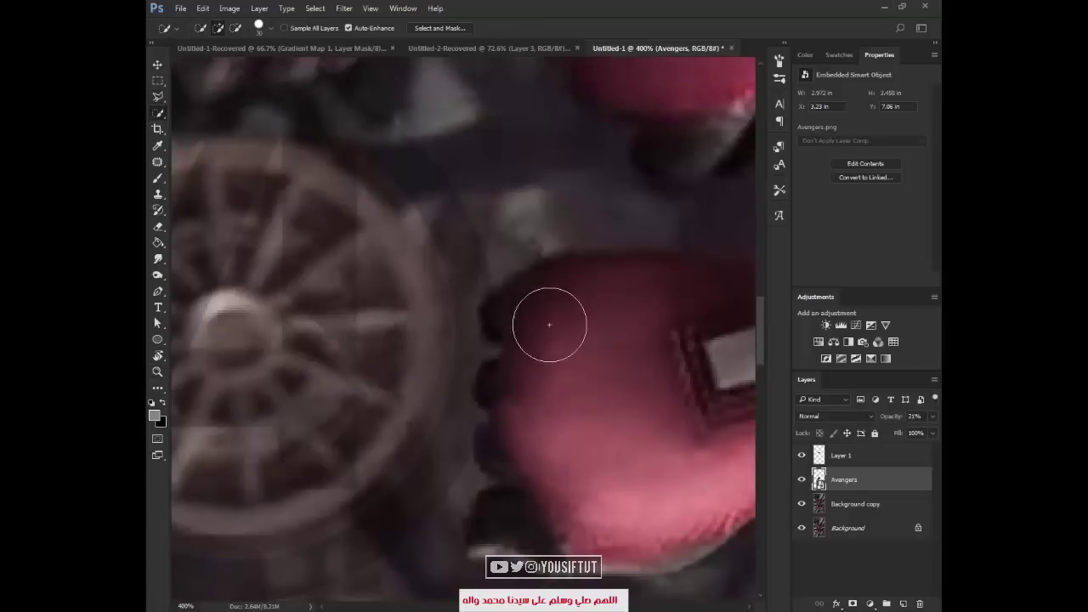
click(853, 505)
mouse_move(654, 459)
mouse_down()
mouse_move(566, 323)
mouse_move(573, 401)
mouse_up()
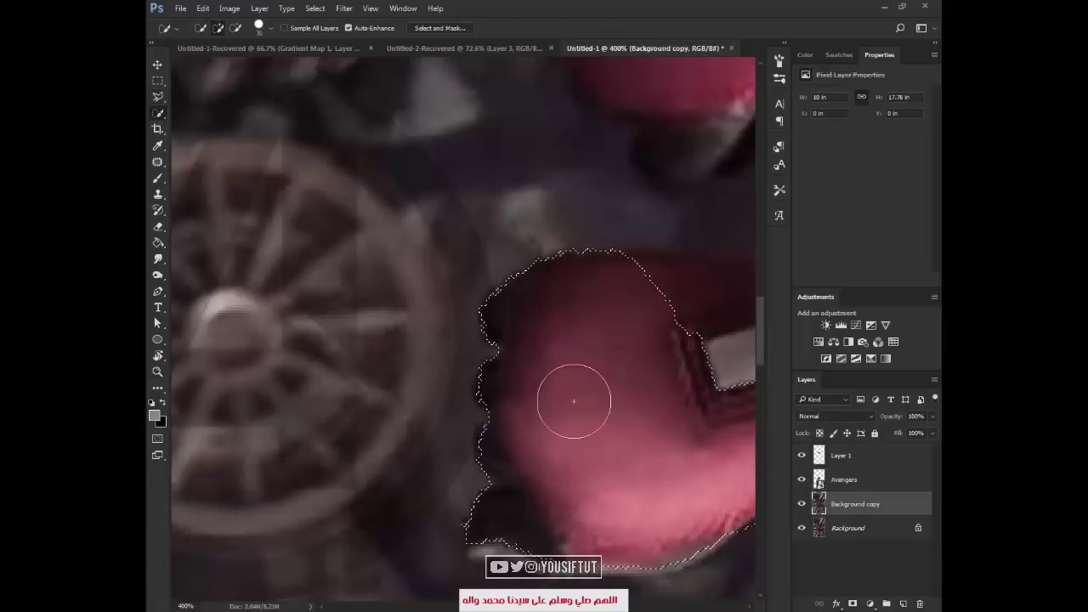
key(bracketleft)
key(bracketleft)
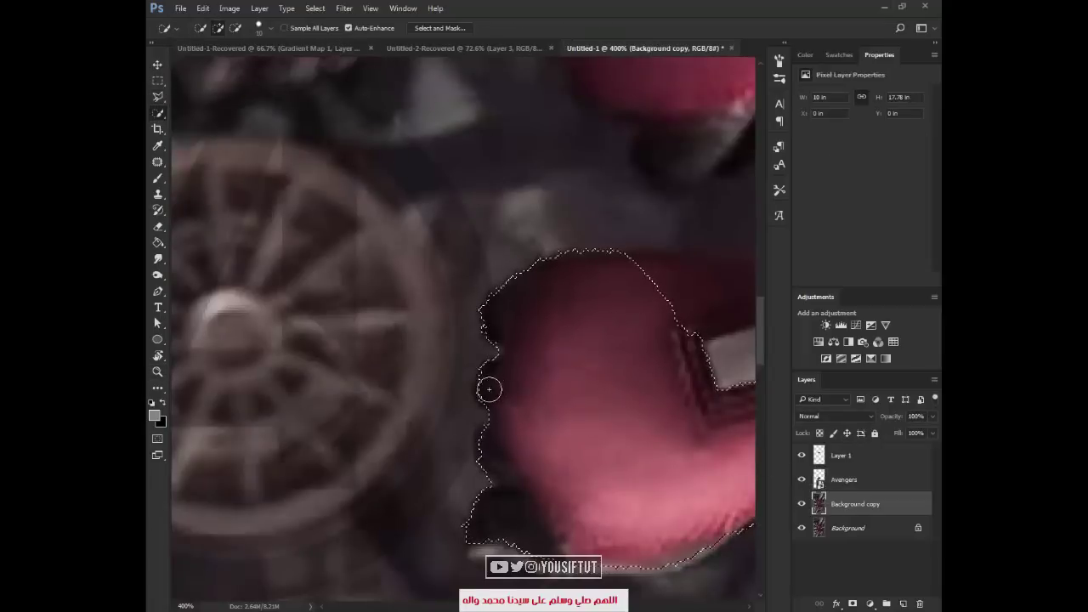
- Copy the selected right-hand fist to a new layer and move it above the Avengers layer
key(ctrl+j)
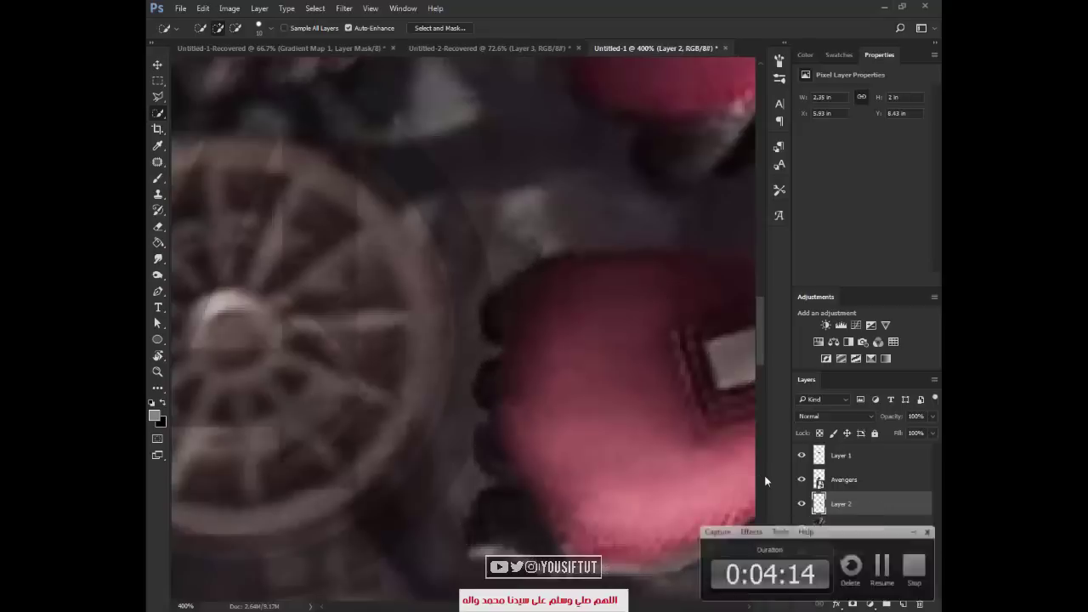
key(v)
drag(843, 501, 843, 491)
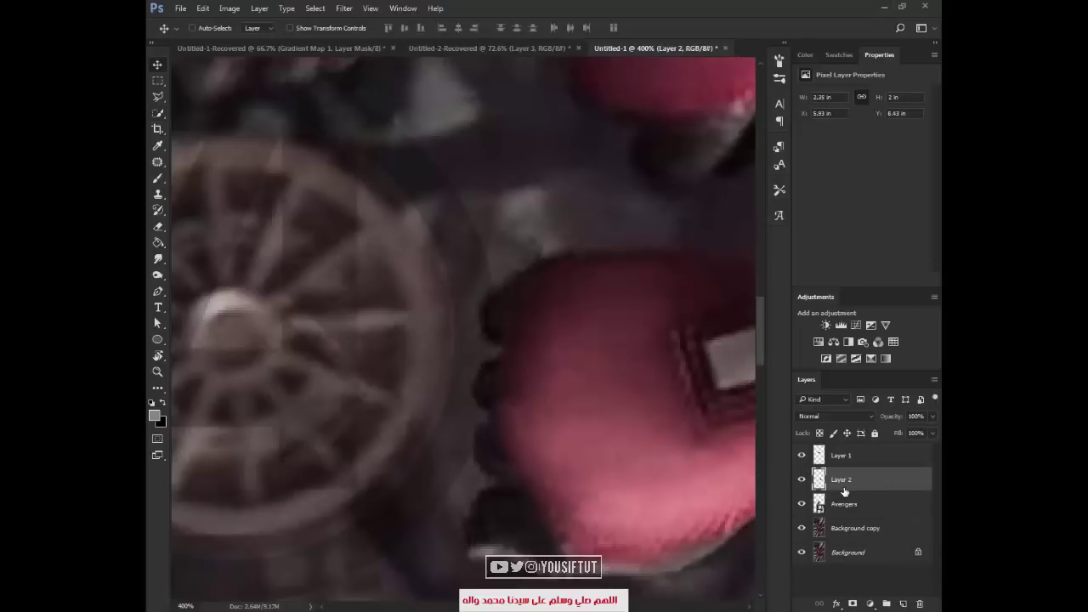
- Set the Avengers layer's opacity to 100% and check the right fist's fingers against the logo ring
click(847, 499)
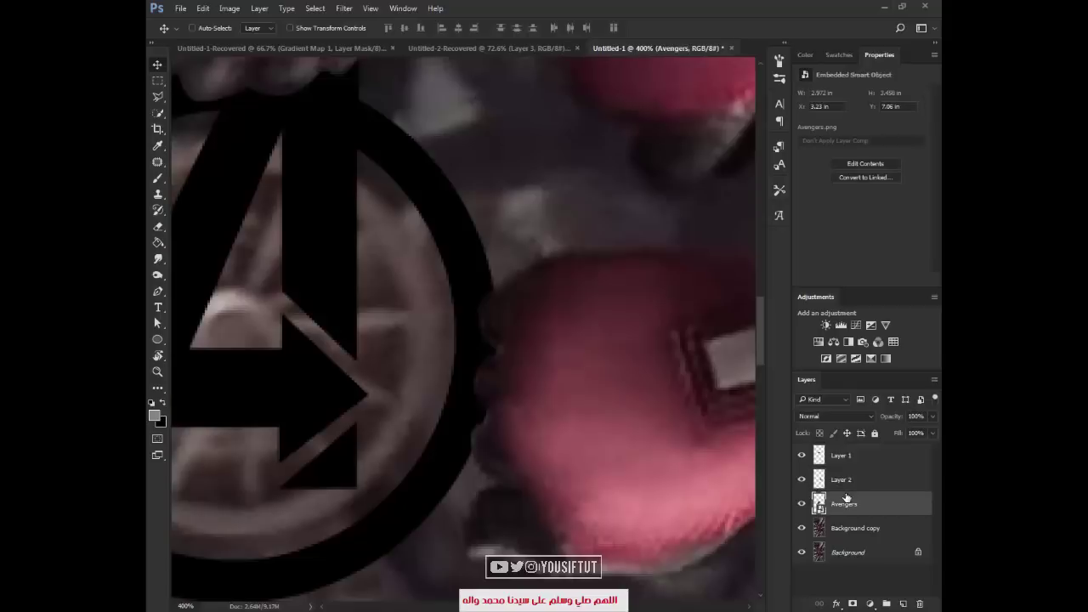
key(z)
alt+click(590, 326)
alt+click(590, 326)
click(502, 368)
click(502, 367)
- With Layer 2 active, review the Eraser's Shape Dynamics and Brush Tip Shape settings
click(850, 479)
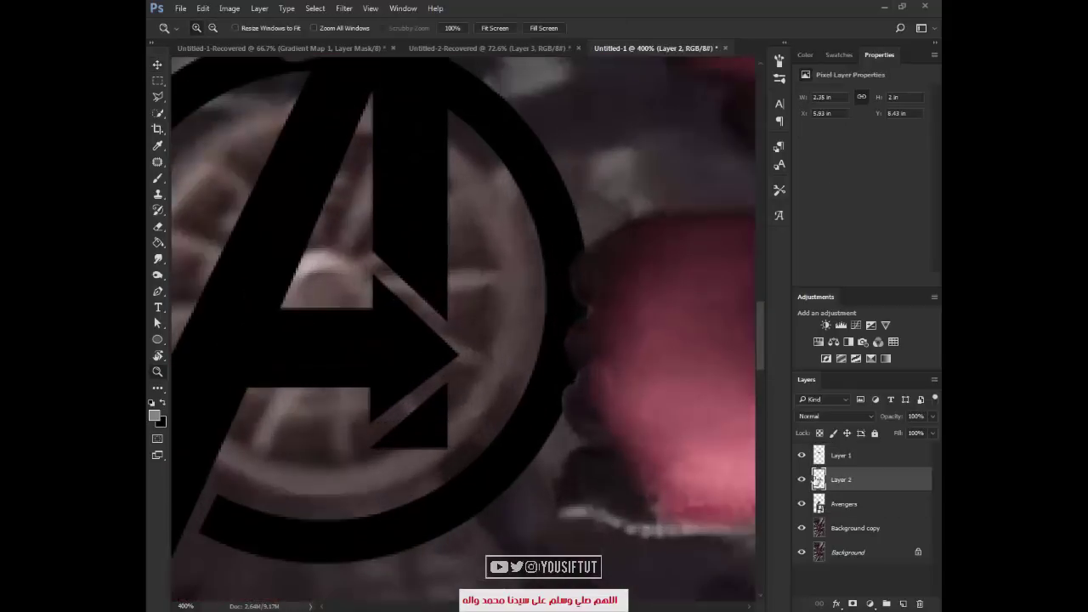
key(e)
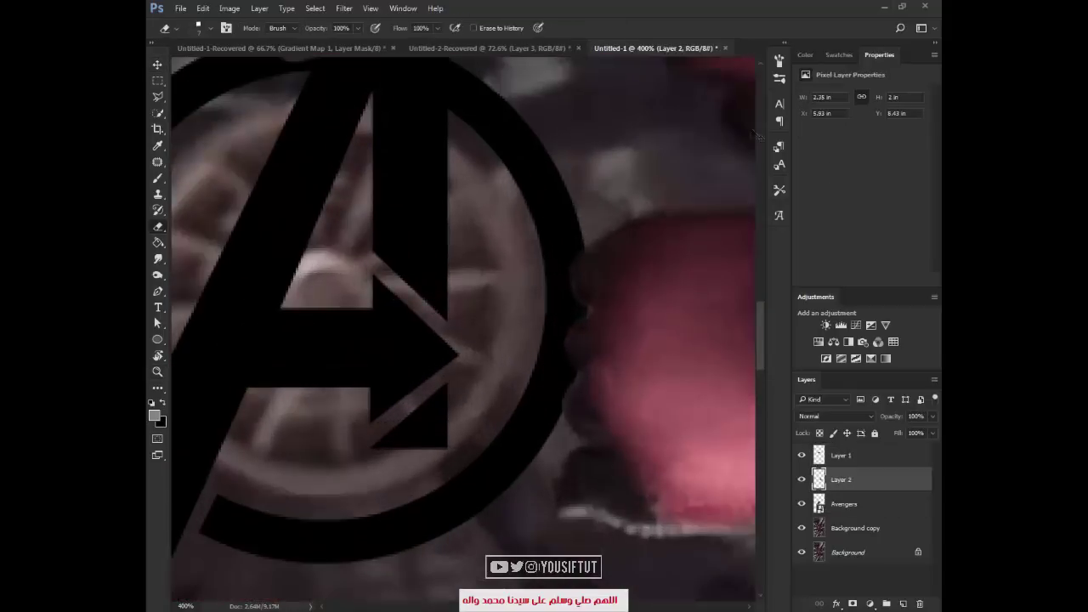
click(780, 63)
click(582, 107)
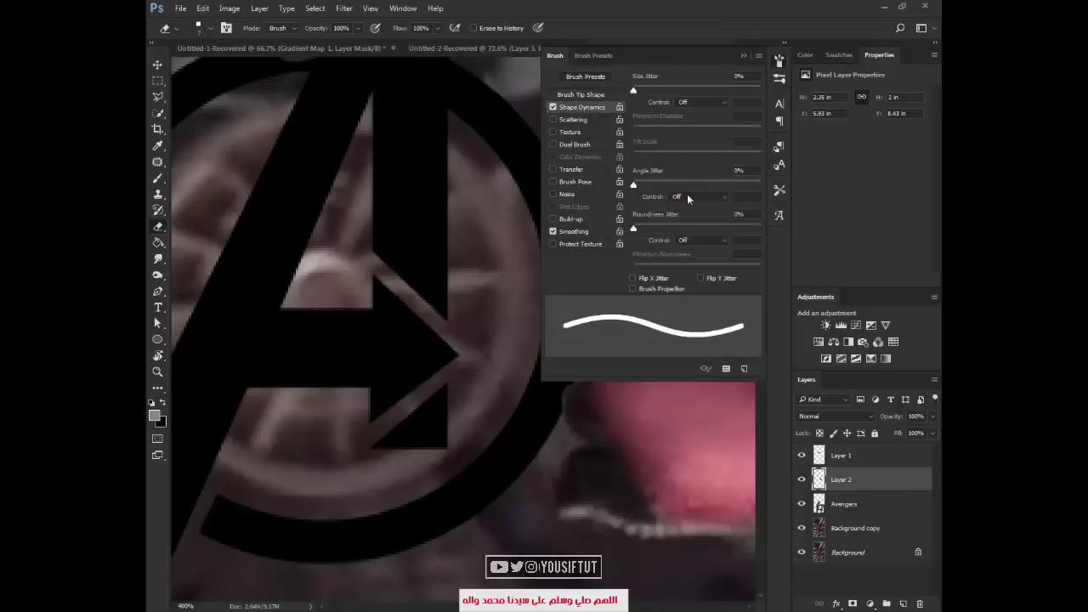
click(578, 94)
click(777, 63)
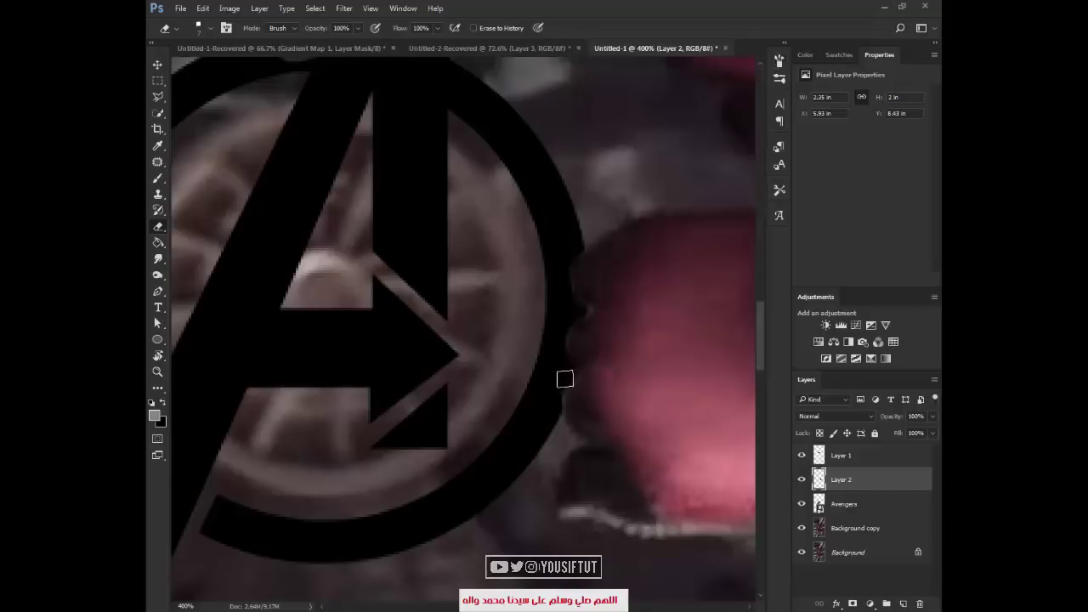
- Hide the Avengers layer and make Background copy active for work on the textured fist below the wheel
key(ctrl+0)
key(z)
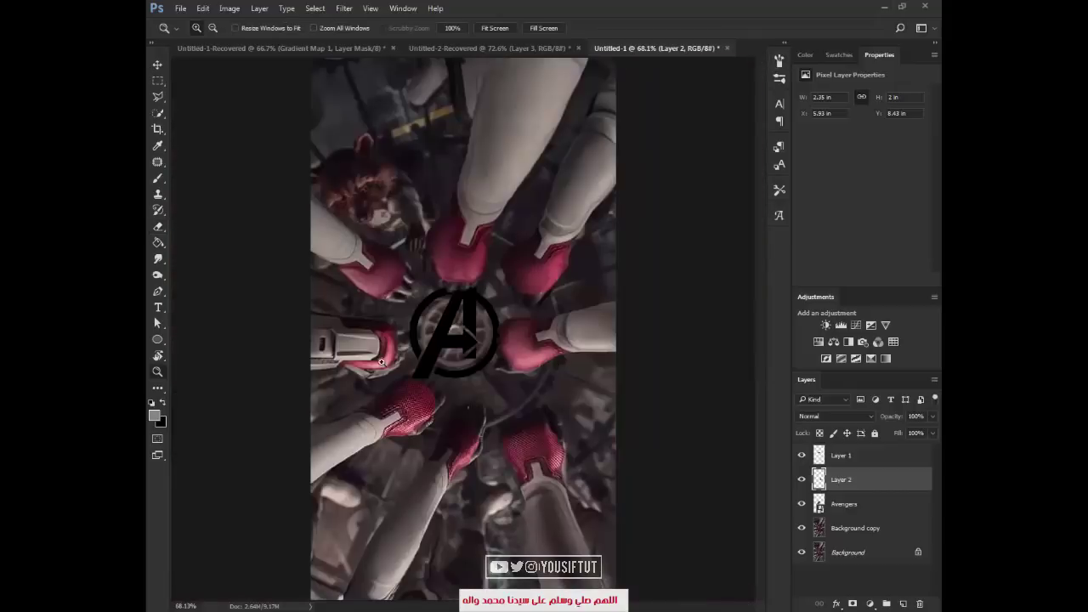
drag(376, 353, 460, 447)
click(510, 293)
drag(518, 295, 610, 403)
click(801, 504)
click(841, 528)
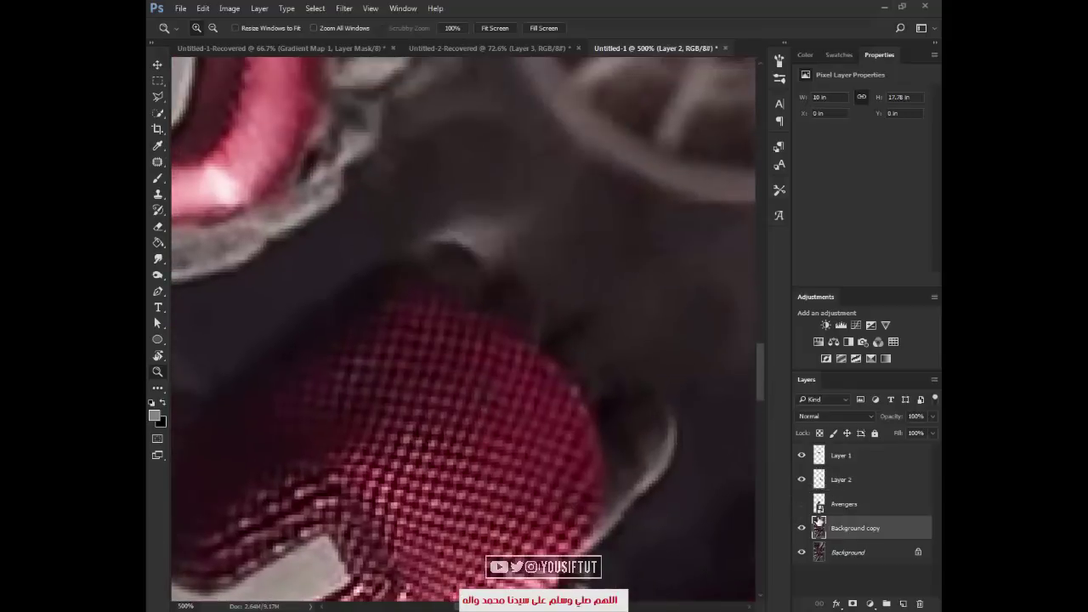
- On Background copy, paint a Quick Mask over the front and knuckles of the textured fist below the wheel
key(b)
right_click(396, 344)
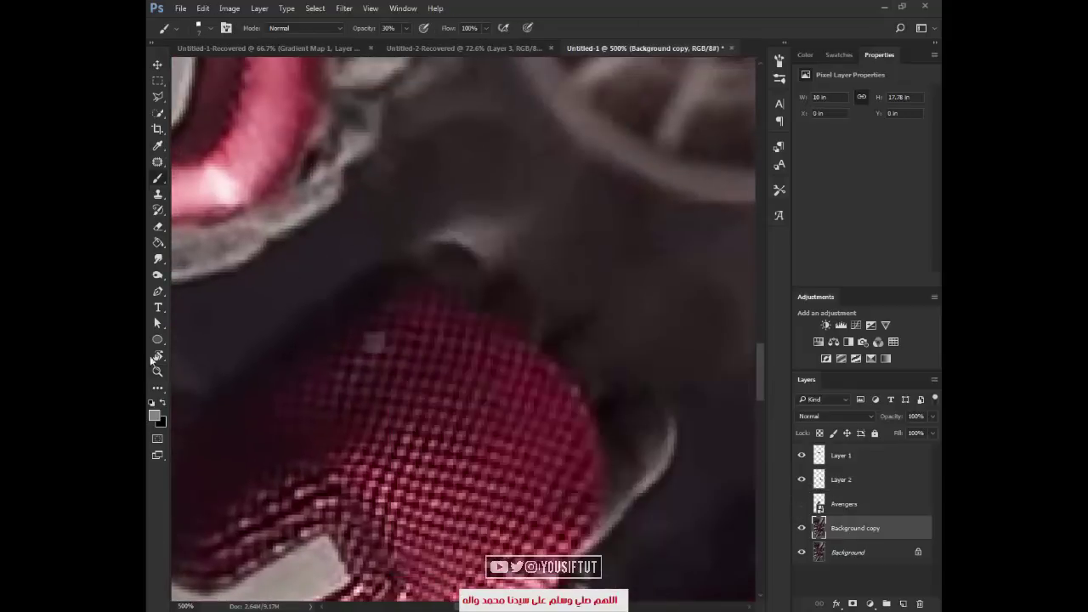
click(157, 456)
mouse_move(367, 319)
mouse_down()
mouse_move(430, 322)
mouse_move(371, 298)
mouse_move(386, 292)
mouse_move(375, 301)
mouse_move(371, 282)
mouse_move(397, 275)
mouse_move(418, 294)
mouse_move(377, 294)
mouse_up()
key(ctrl+z)
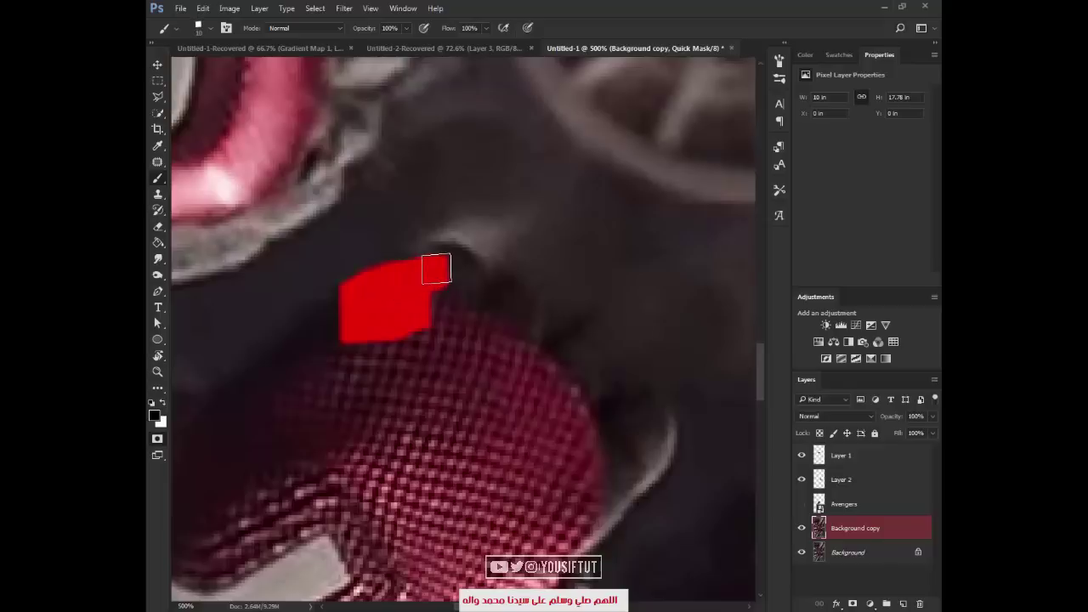
mouse_move(449, 264)
mouse_down()
mouse_move(469, 319)
mouse_move(443, 318)
mouse_move(401, 368)
mouse_move(492, 298)
mouse_move(527, 319)
mouse_move(448, 430)
mouse_move(523, 378)
mouse_move(523, 322)
mouse_move(539, 325)
mouse_move(542, 347)
mouse_move(584, 331)
mouse_move(611, 362)
mouse_move(600, 406)
mouse_move(587, 393)
mouse_move(471, 443)
mouse_move(427, 434)
mouse_move(439, 387)
mouse_move(449, 439)
mouse_move(515, 461)
mouse_move(598, 407)
mouse_move(631, 399)
mouse_move(662, 431)
mouse_move(638, 481)
mouse_move(624, 469)
mouse_move(572, 505)
mouse_move(527, 482)
mouse_up()
key(bracketright)
key(bracketright)
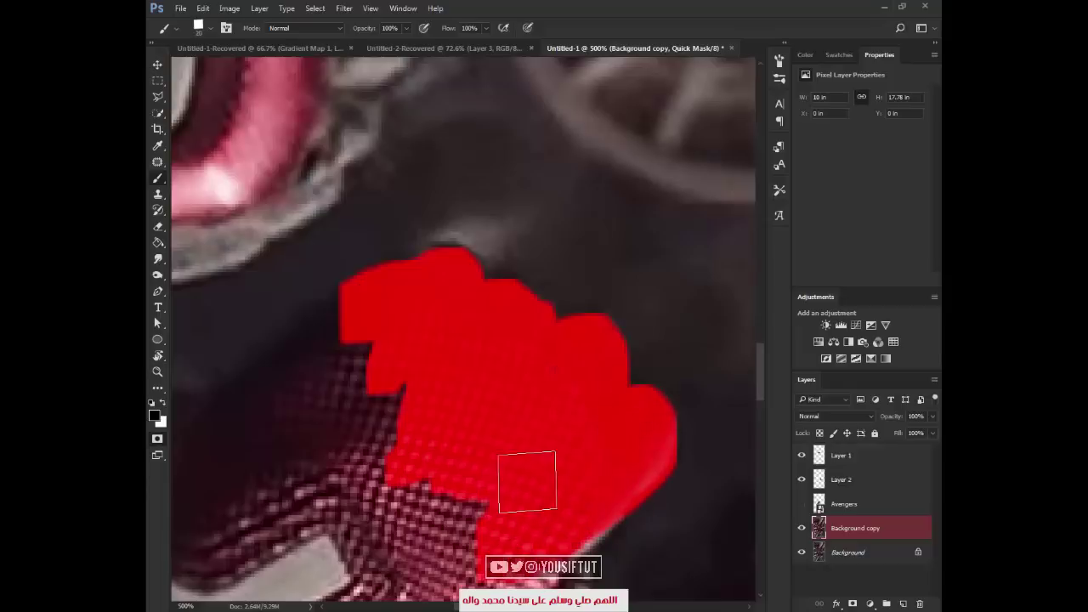
key(x)
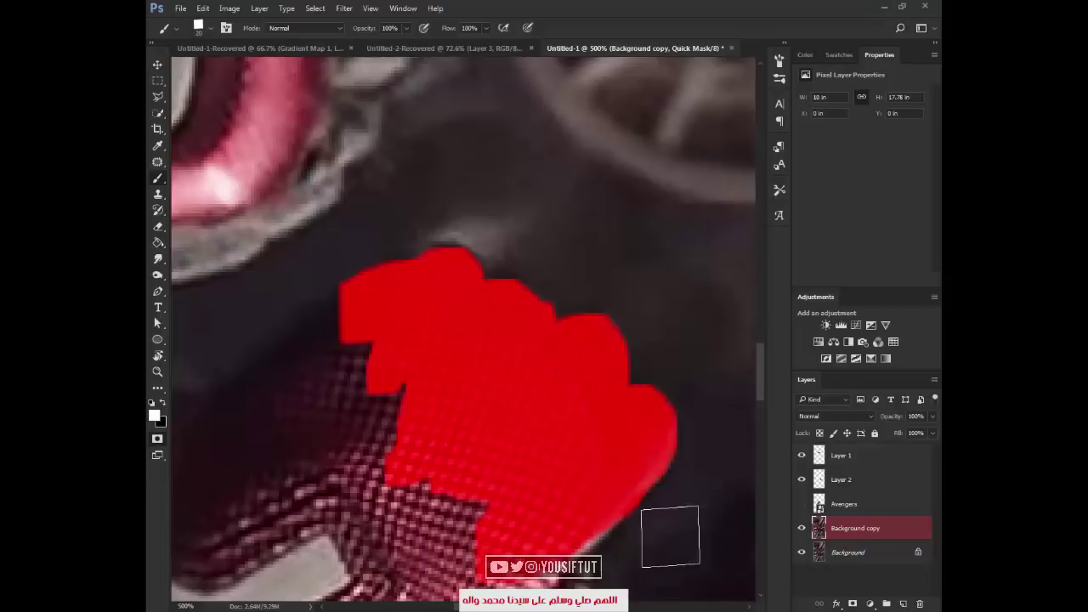
- Turn the painted mask into a selection, copy the textured fist to a new layer and move it above the Avengers layer
key(ctrl+0)
key(z)
click(201, 396)
click(158, 439)
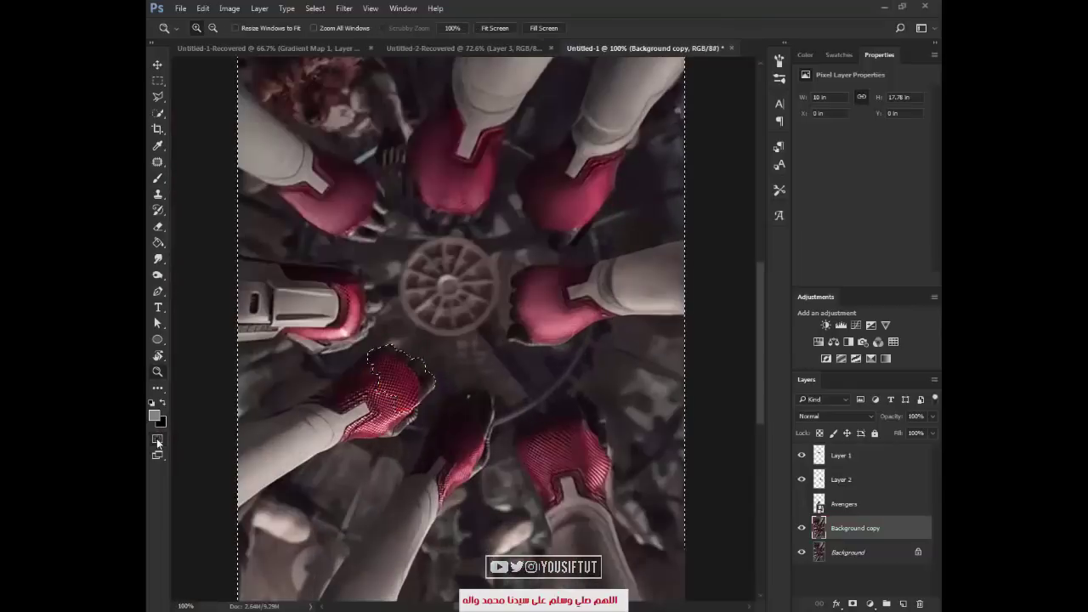
key(ctrl+j)
key(ctrl+bracketright)
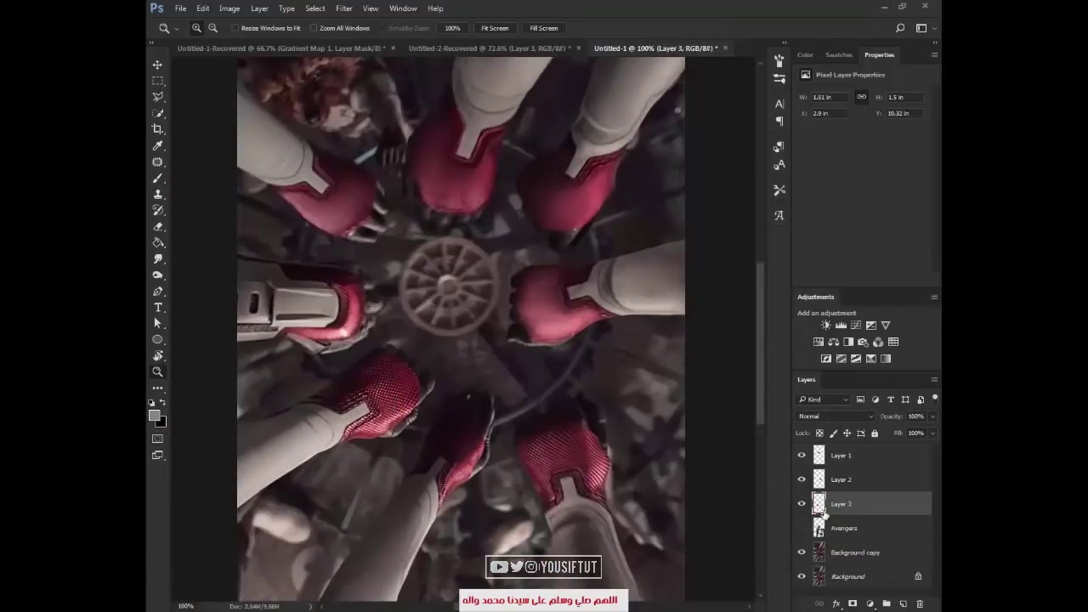
- Show the Avengers layer again and check the logo's overlap with the cut-out fists in the whole composition
click(801, 528)
key(v)
mouse_move(490, 395)
mouse_down()
mouse_move(496, 362)
mouse_move(491, 395)
mouse_up()
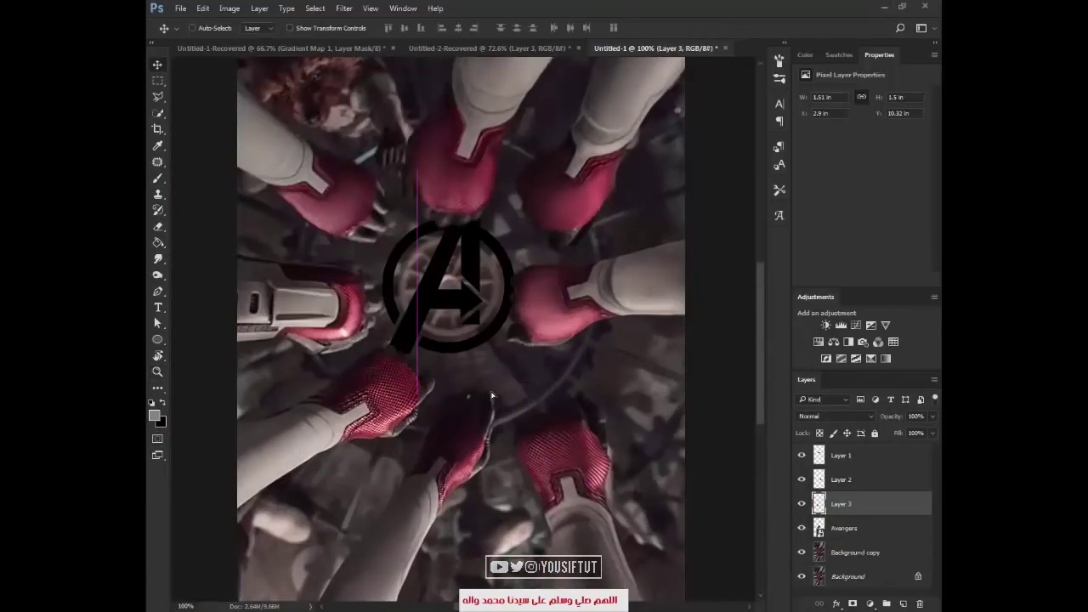
key(z)
alt+click(510, 370)
key(v)
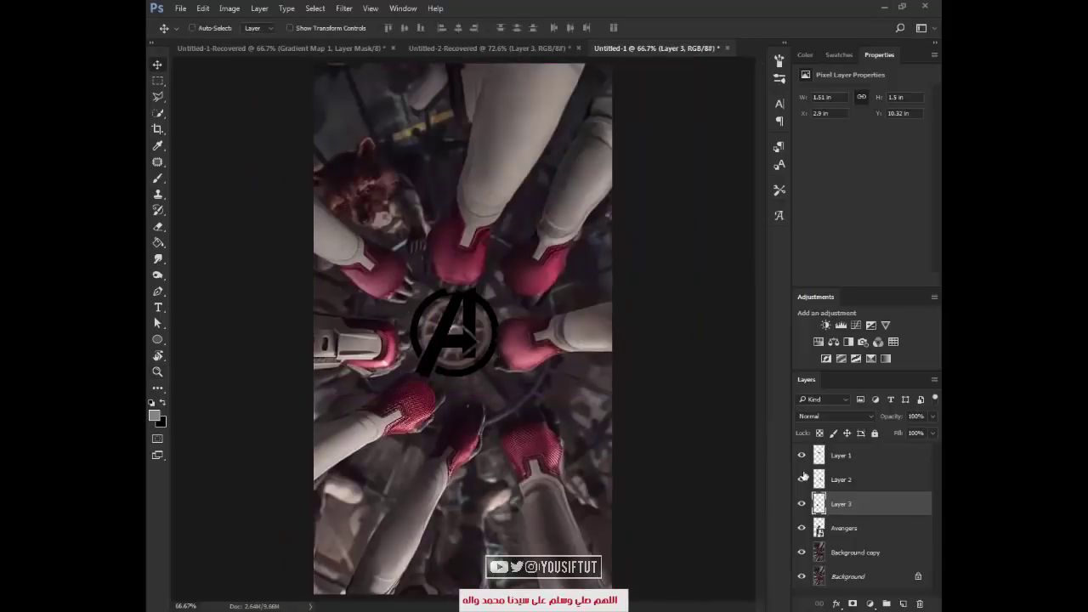
- Add a Color Overlay effect in bright blue to the Avengers layer
click(885, 530)
double_click(886, 530)
click(343, 281)
drag(549, 109, 706, 380)
click(764, 423)
drag(779, 261, 779, 248)
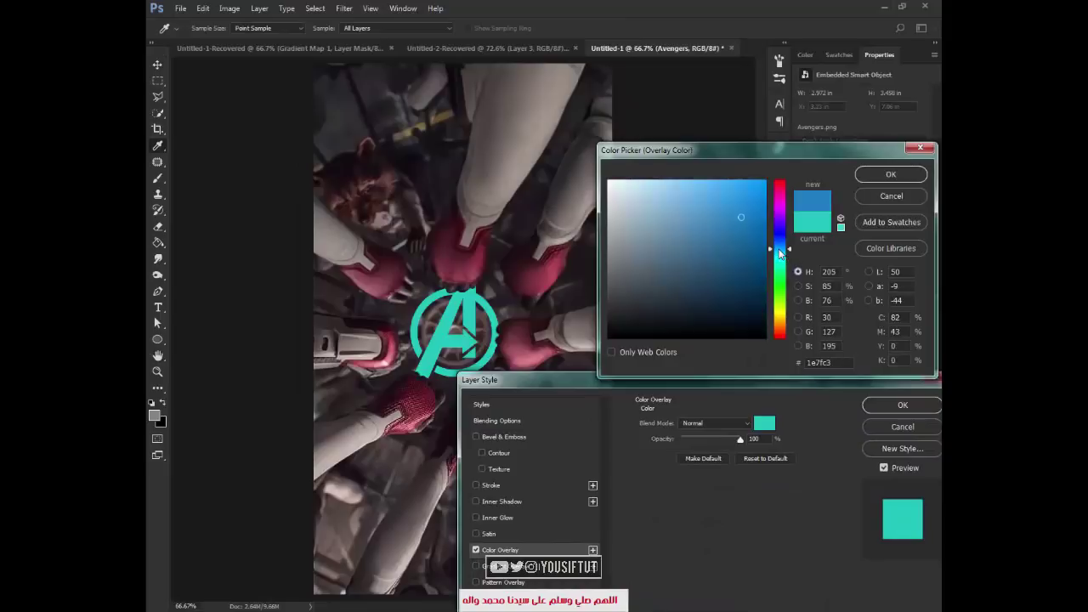
click(743, 190)
key(Return)
key(Return)
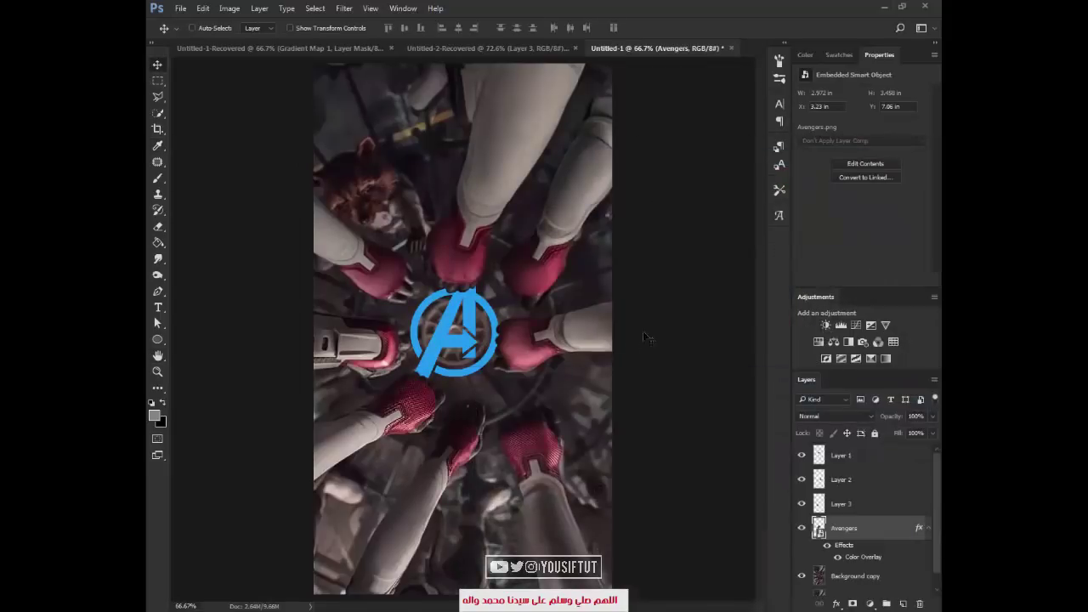
- Duplicate the blue Avengers layer and set the copy's blend mode to Linear Dodge (Add)
click(930, 529)
key(ctrl+j)
key(b)
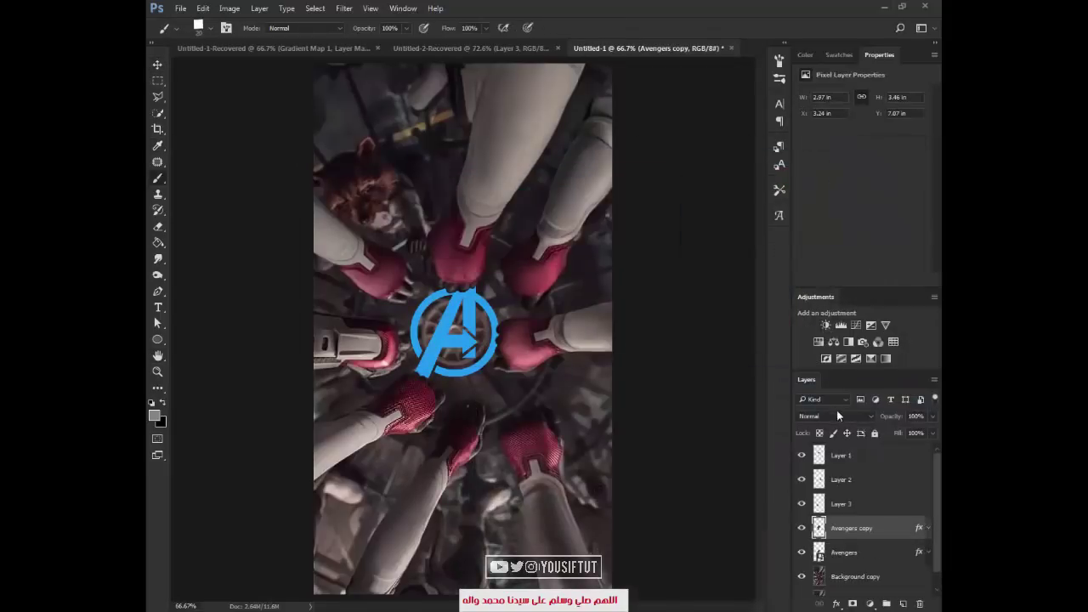
click(833, 416)
click(840, 264)
key(v)
- Merge the Avengers copy with a new empty layer and set the merged layer to Linear Dodge (Add)
click(904, 604)
ctrl+click(883, 551)
key(ctrl+e)
click(840, 416)
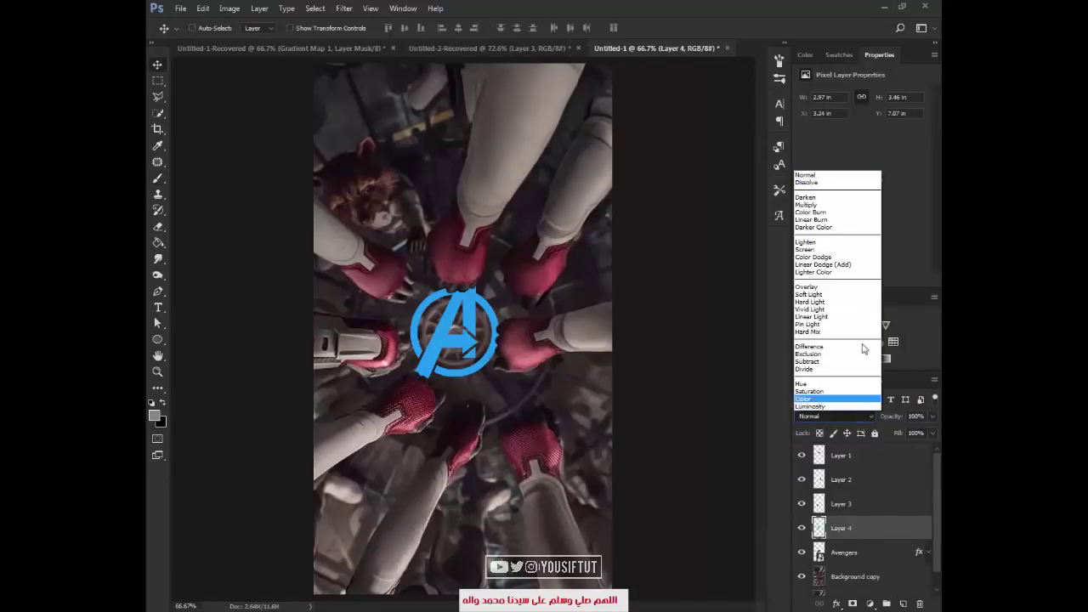
click(863, 265)
- Apply a slight Gaussian Blur to Layer 4 so the logo gets a soft glow
key(ctrl+plus)
key(ctrl+plus)
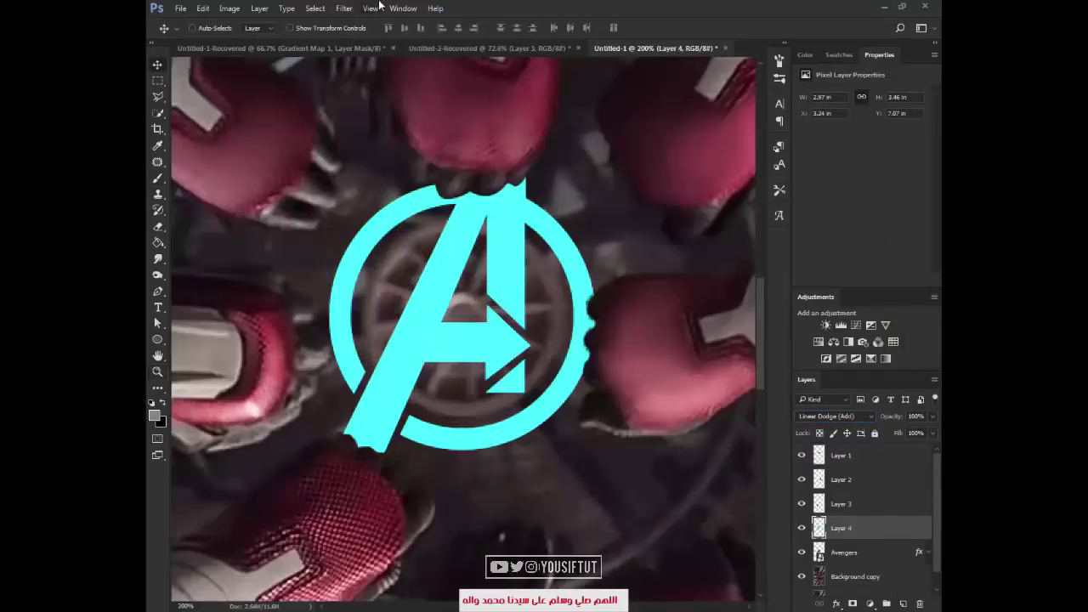
click(343, 8)
mouse_move(377, 146)
click(544, 193)
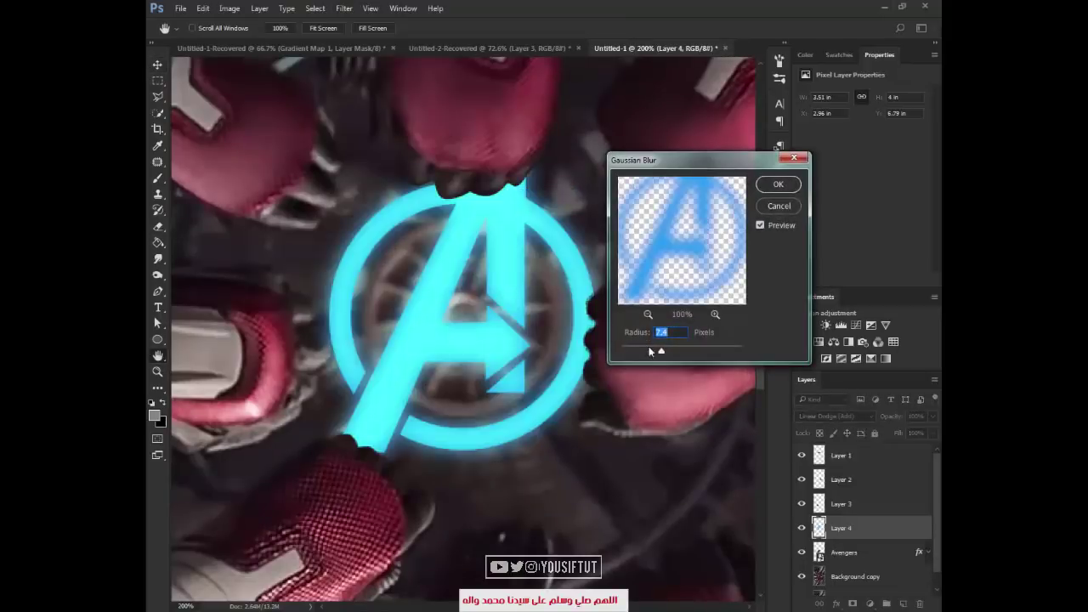
drag(653, 350, 639, 350)
key(Return)
- Duplicate the blurred logo layer twice and apply Gaussian Blur to the topmost copy to strengthen the glow
key(ctrl+j)
key(ctrl+j)
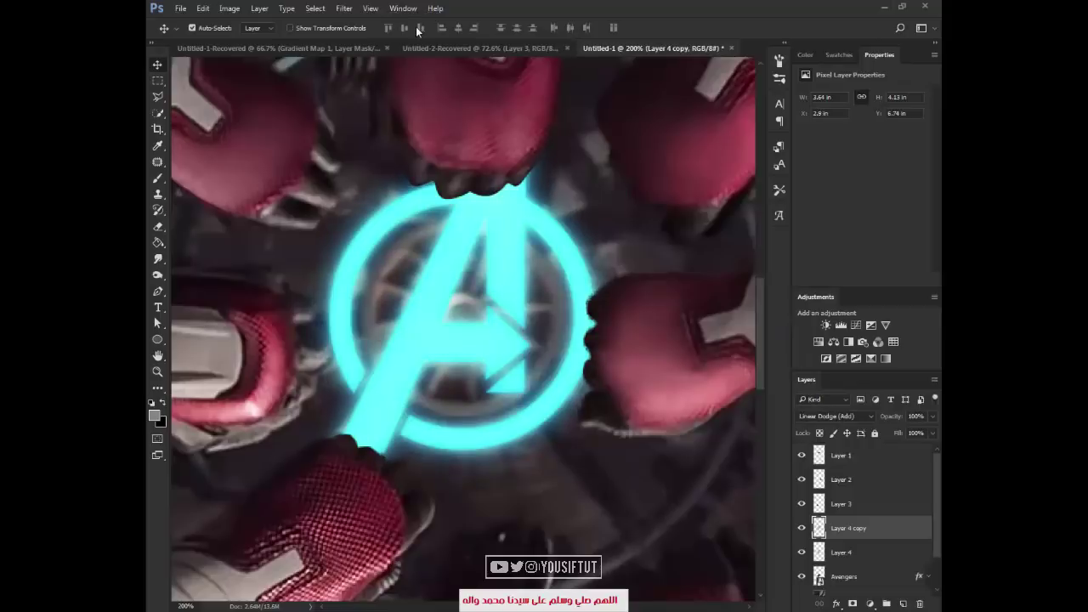
click(344, 8)
click(366, 21)
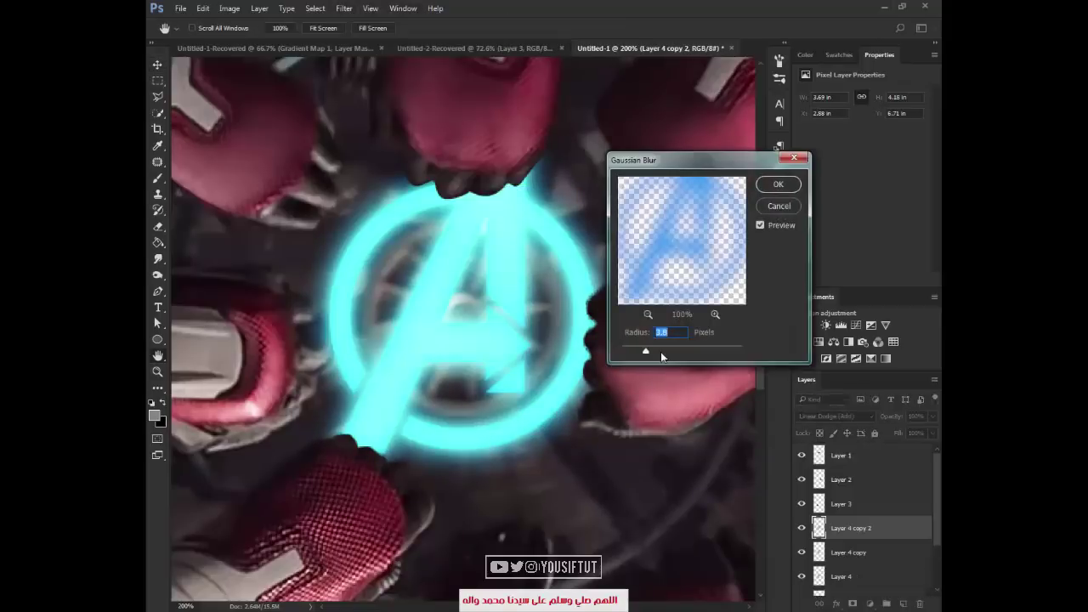
key(Return)
key(ctrl+0)
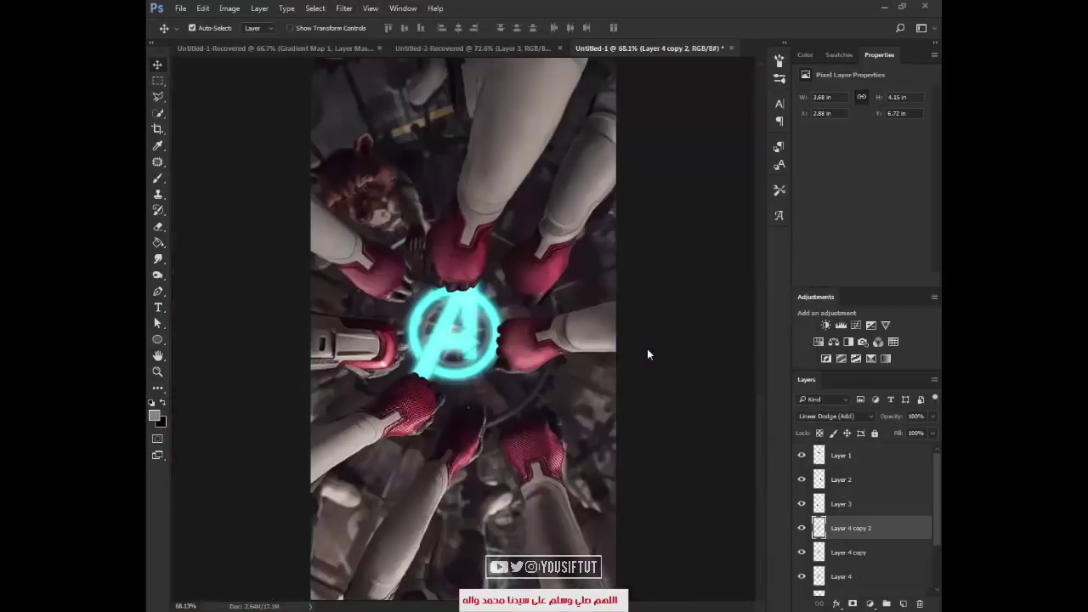
key(ctrl+alt+0)
click(559, 371)
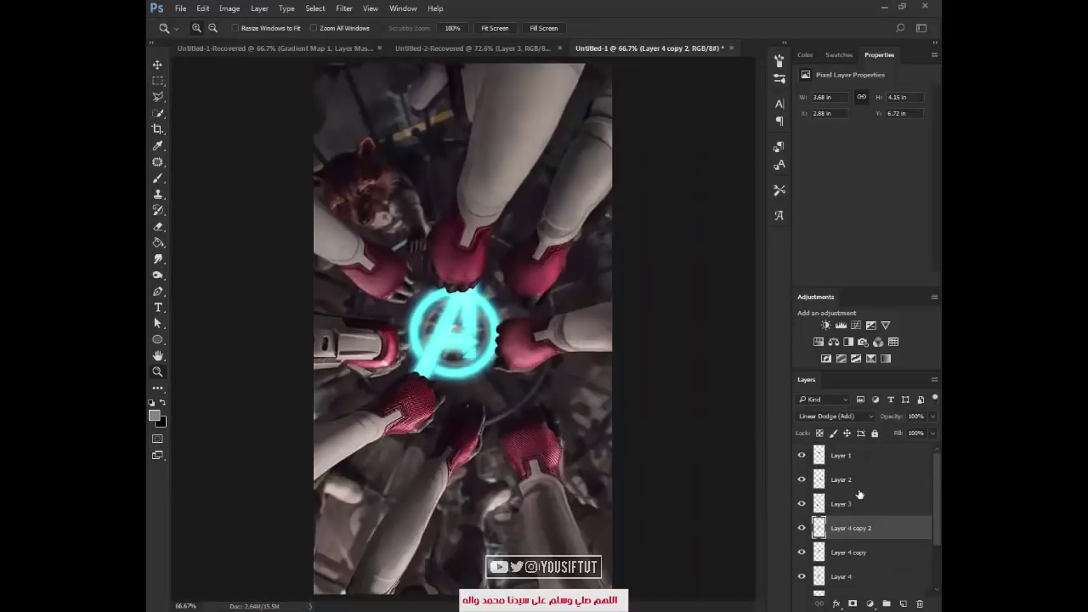
- Above Layer 1, add a Curves adjustment and a Hue/Saturation adjustment with Saturation -30 and Lightness -61
click(851, 460)
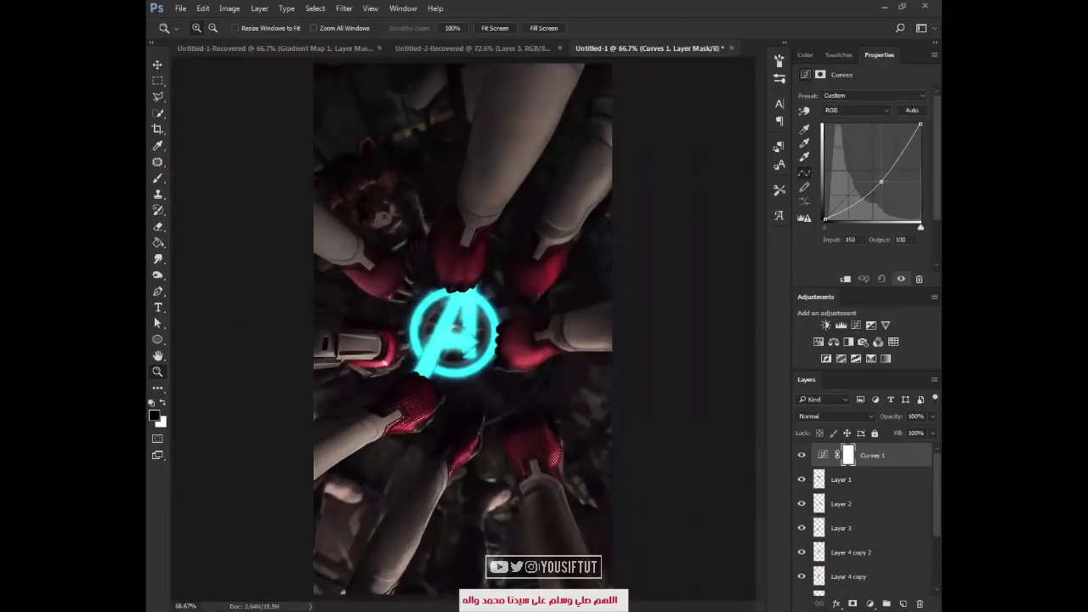
click(818, 342)
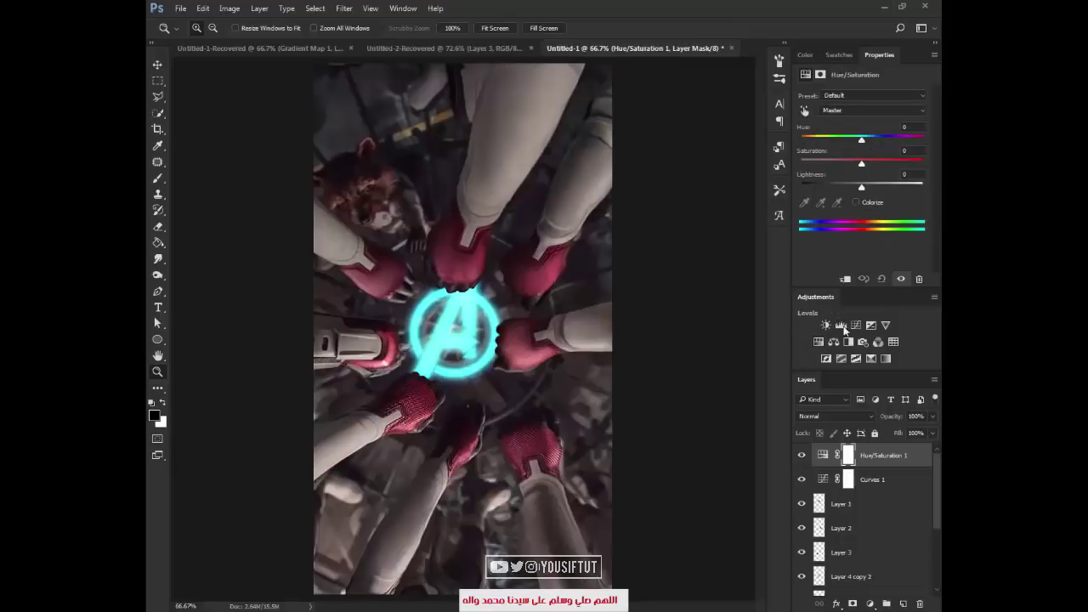
mouse_move(860, 183)
mouse_down()
mouse_move(830, 188)
mouse_move(841, 164)
mouse_move(824, 186)
mouse_up()
- Choose a soft round brush with 0% hardness and enlarge it to 700 px
key(b)
right_click(500, 372)
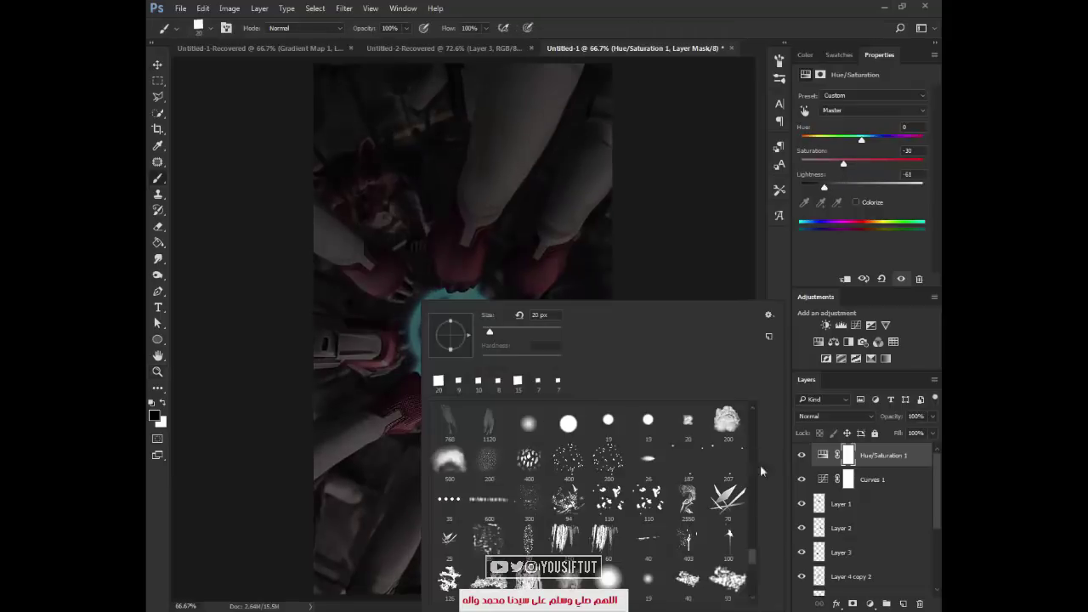
scroll(438, 443, up, 5)
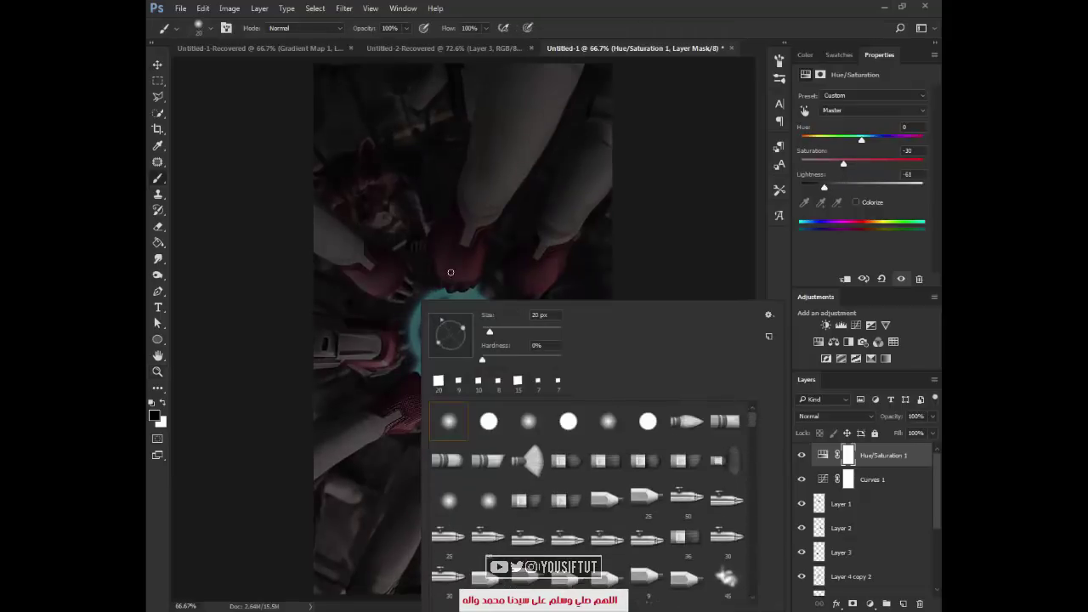
click(450, 272)
key(bracketright)
key(bracketright)
key(bracketright)
key(bracketright)
key(bracketright)
key(bracketright)
key(bracketright)
key(bracketright)
key(bracketright)
key(bracketright)
key(bracketright)
key(bracketright)
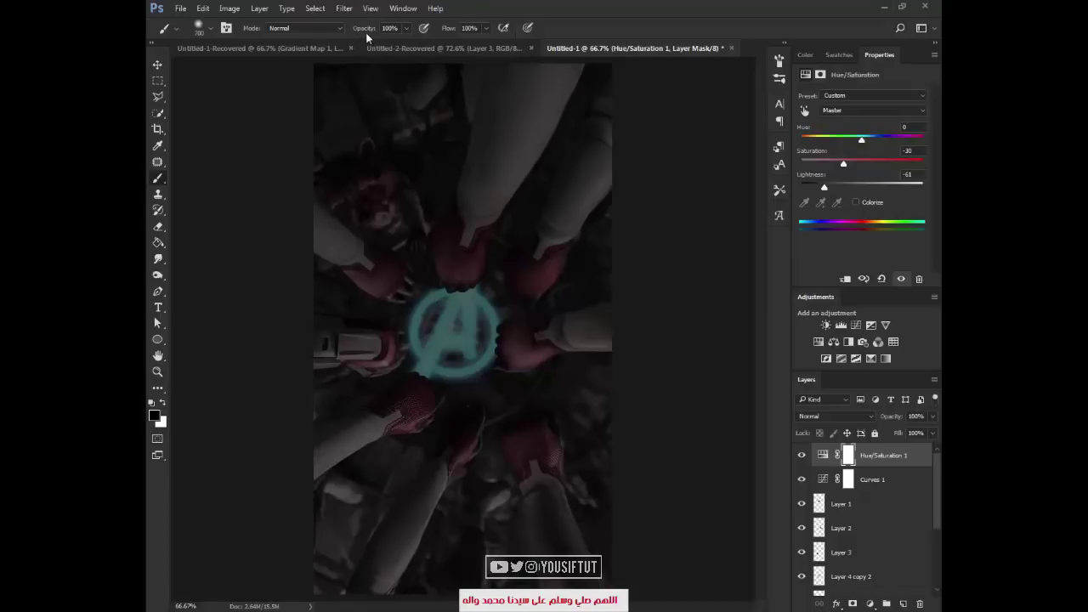
- Paint black at 26% brush opacity on the Hue/Saturation mask over the logo and nearby fists, and compare before and after
text(26)
key(bracketleft)
key(bracketleft)
key(bracketleft)
key(bracketleft)
mouse_move(442, 327)
mouse_down()
mouse_move(453, 333)
mouse_move(425, 361)
mouse_move(476, 297)
mouse_up()
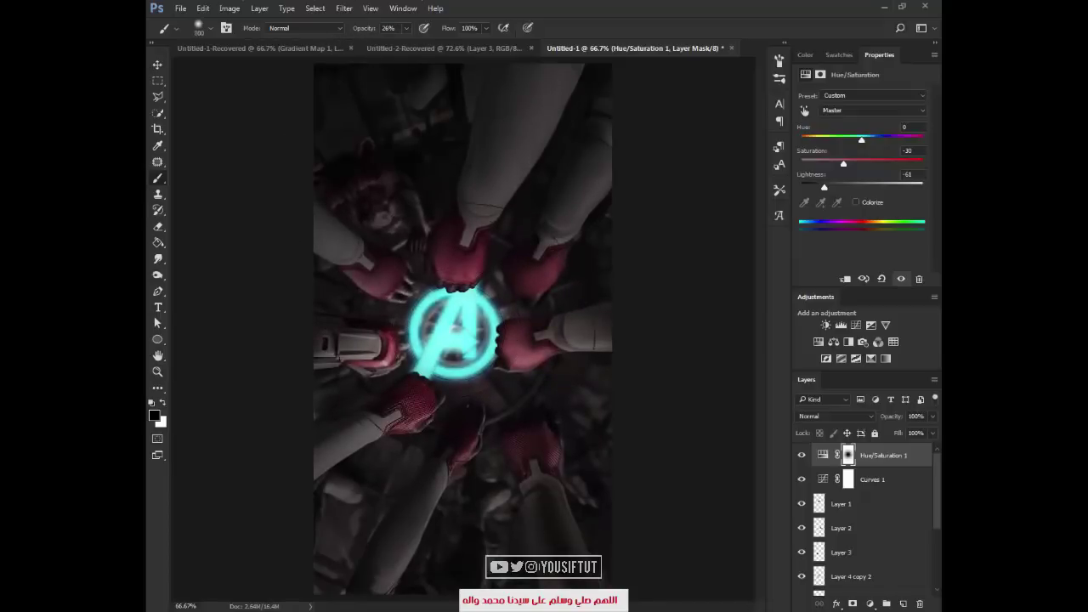
click(800, 456)
click(800, 456)
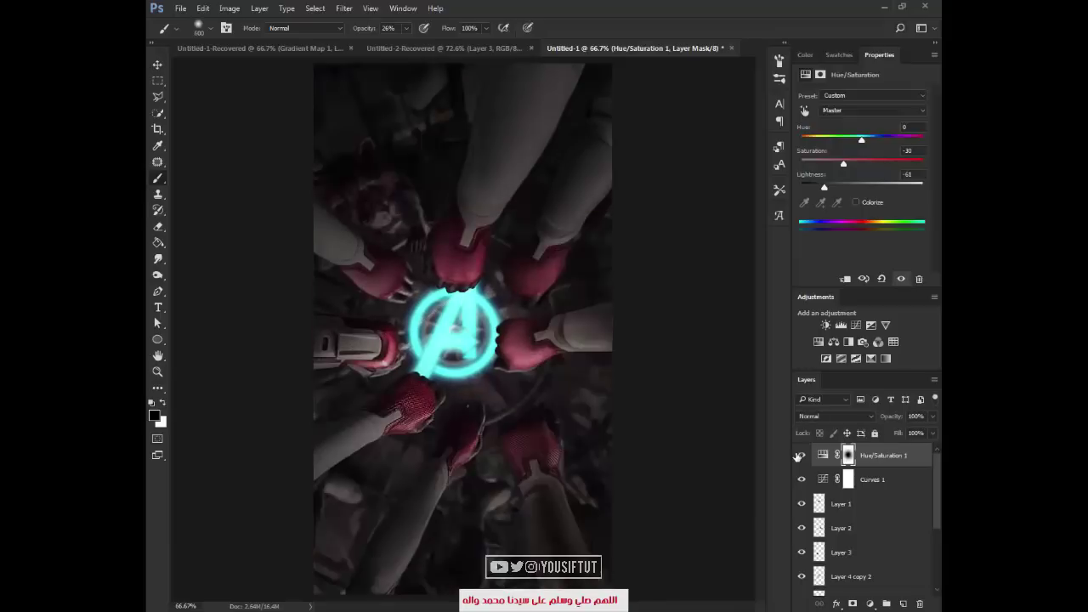
- Add a Color Balance adjustment below Hue/Saturation 1 and shift its midtones toward blue and cyan
click(835, 343)
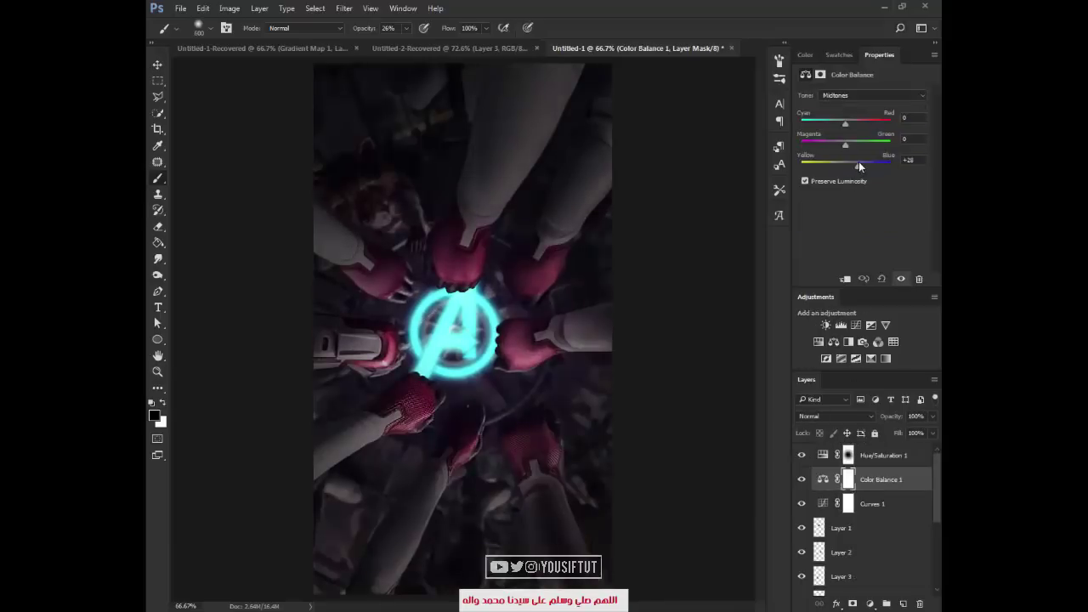
drag(861, 165, 862, 166)
drag(845, 124, 836, 126)
- Invert the Color Balance mask and paint white with a 1000 px soft brush centred on the logo
key(ctrl+i)
click(162, 403)
key(bracketright)
click(459, 328)
- Add a darkening Curves adjustment above Hue/Saturation 1 and mask it out with black around the logo and nearby fists
click(841, 325)
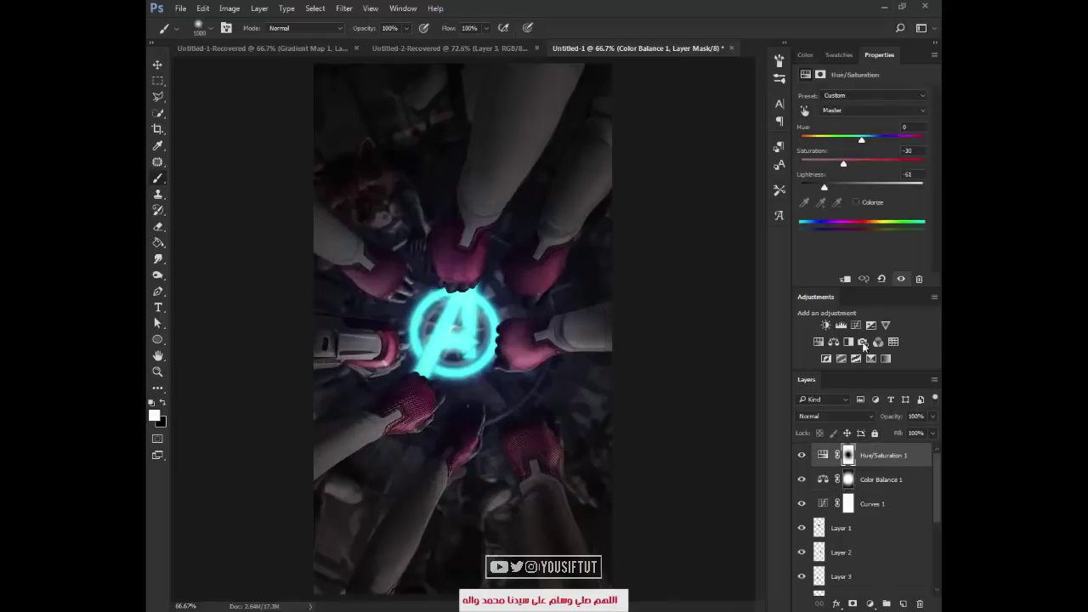
drag(880, 163, 881, 173)
drag(825, 217, 823, 214)
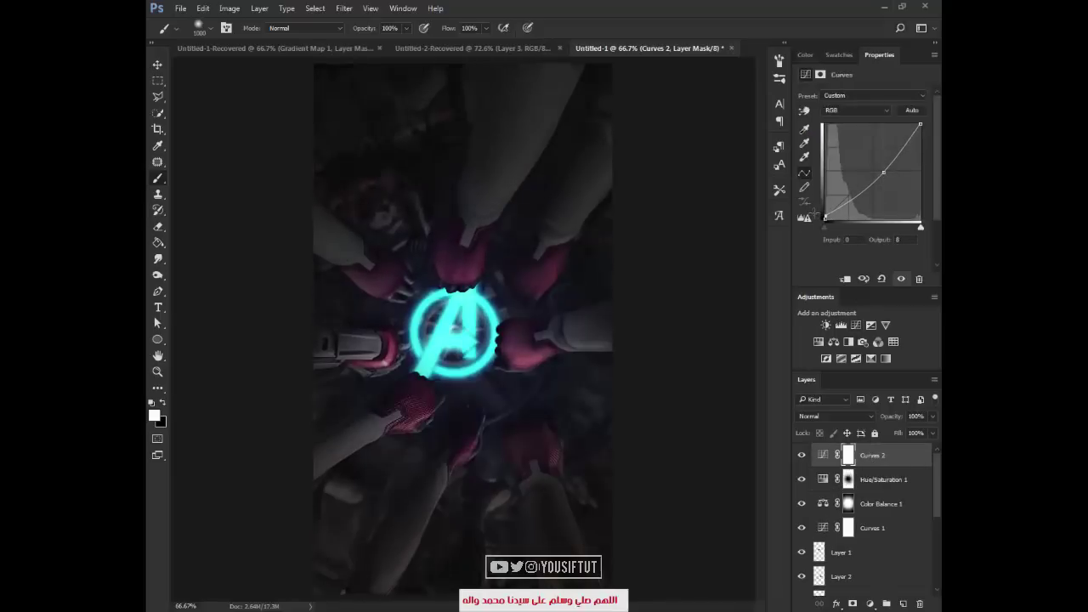
drag(426, 320, 460, 345)
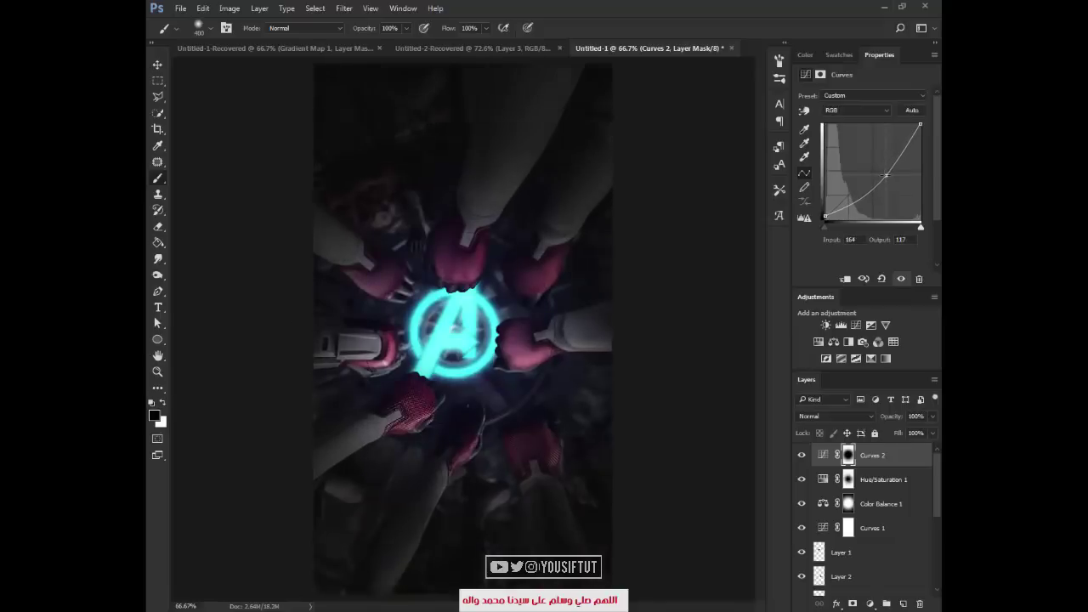
- Delete the Curves 1 adjustment and add a new empty layer above Layer 1 for lighting the raccoon
key(z)
click(380, 220)
click(381, 296)
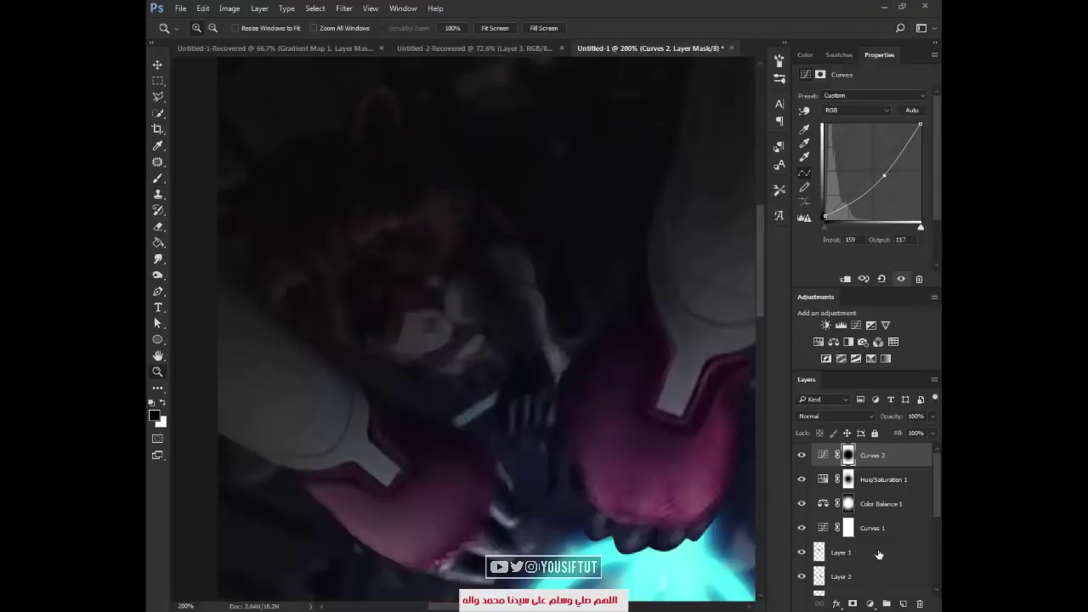
click(888, 561)
click(890, 531)
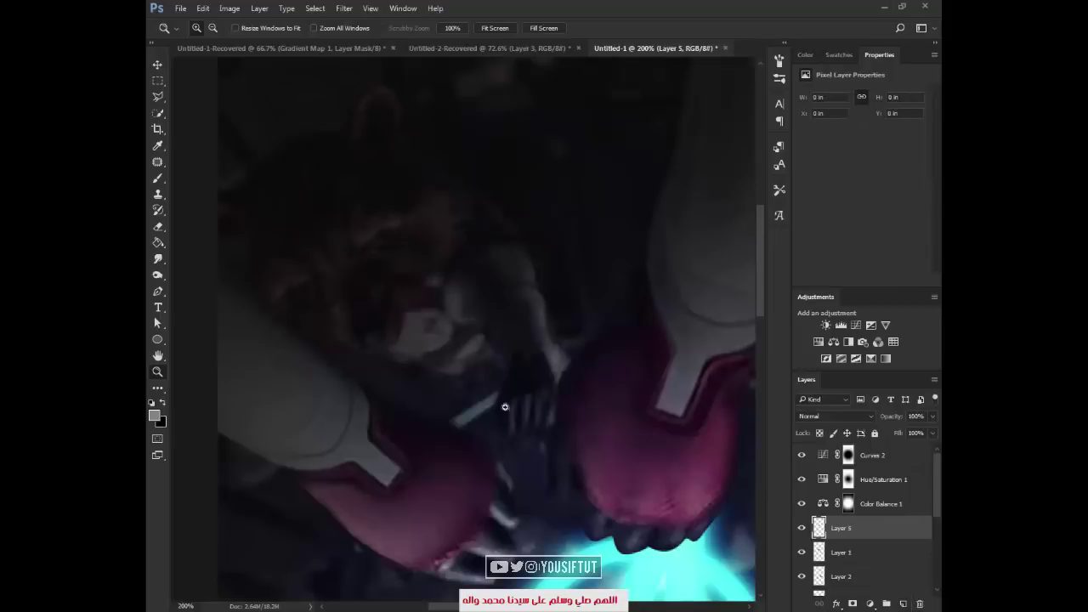
- Sample the logo's glow with the Brush tool and shift the foreground colour to a medium blue
click(420, 321)
key(b)
mouse_move(639, 443)
mouse_down()
mouse_move(578, 338)
mouse_move(542, 229)
mouse_up()
alt+click(573, 459)
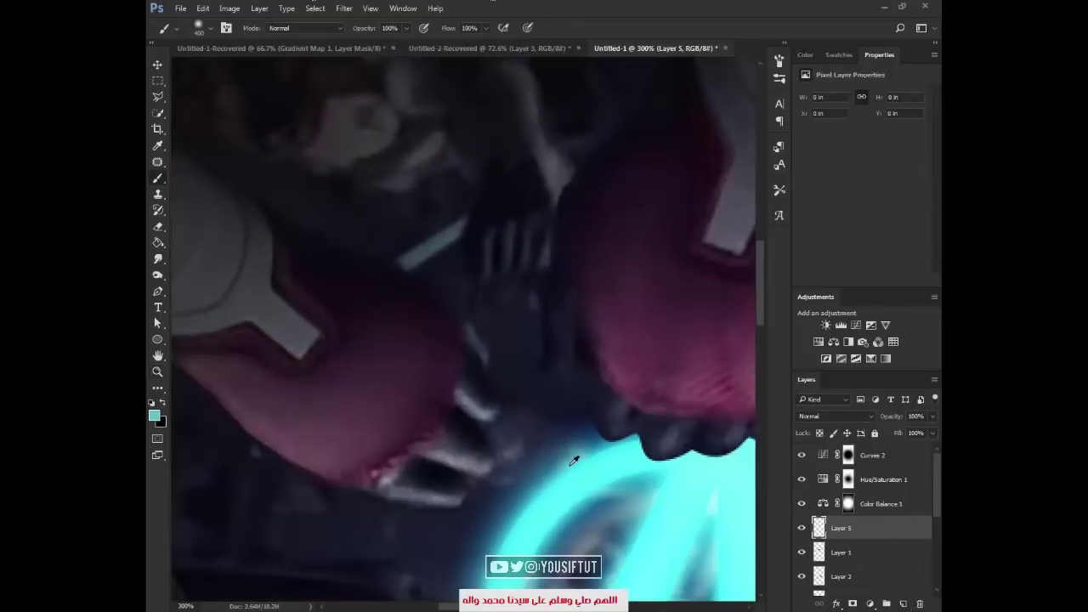
drag(481, 278, 553, 445)
click(805, 54)
click(920, 154)
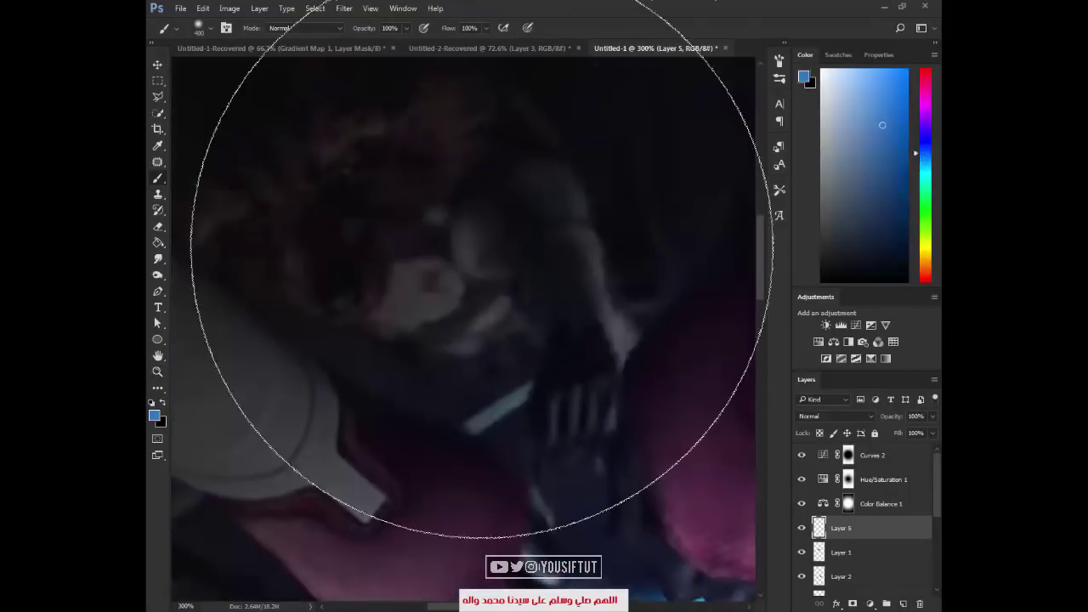
- Set Layer 5's blend mode to Linear Dodge (Add) and try a soft blue dab over the raccoon
click(833, 415)
click(829, 267)
click(391, 240)
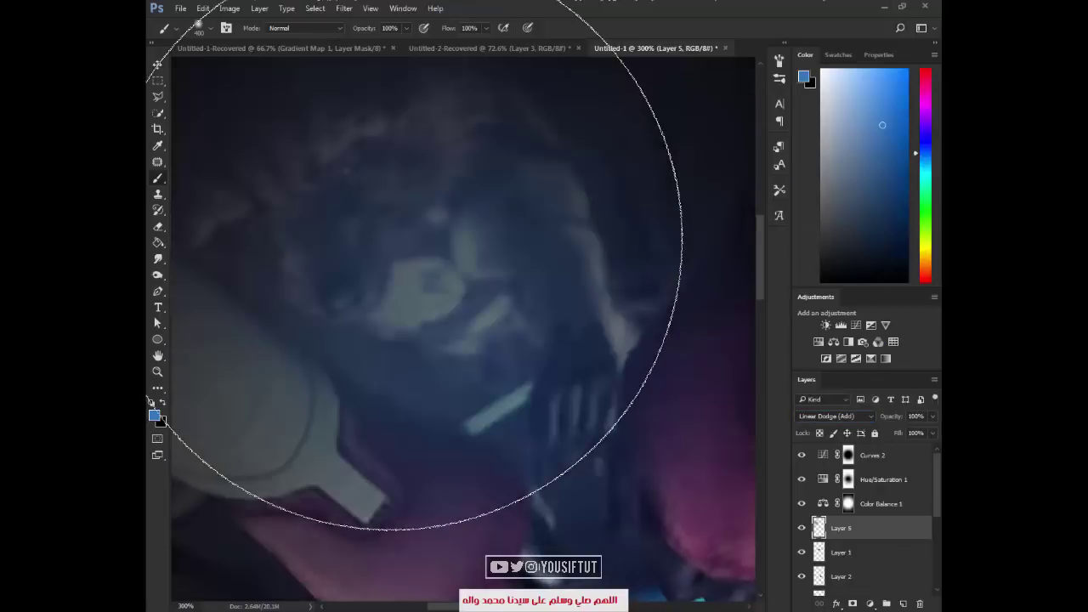
key(ctrl+z)
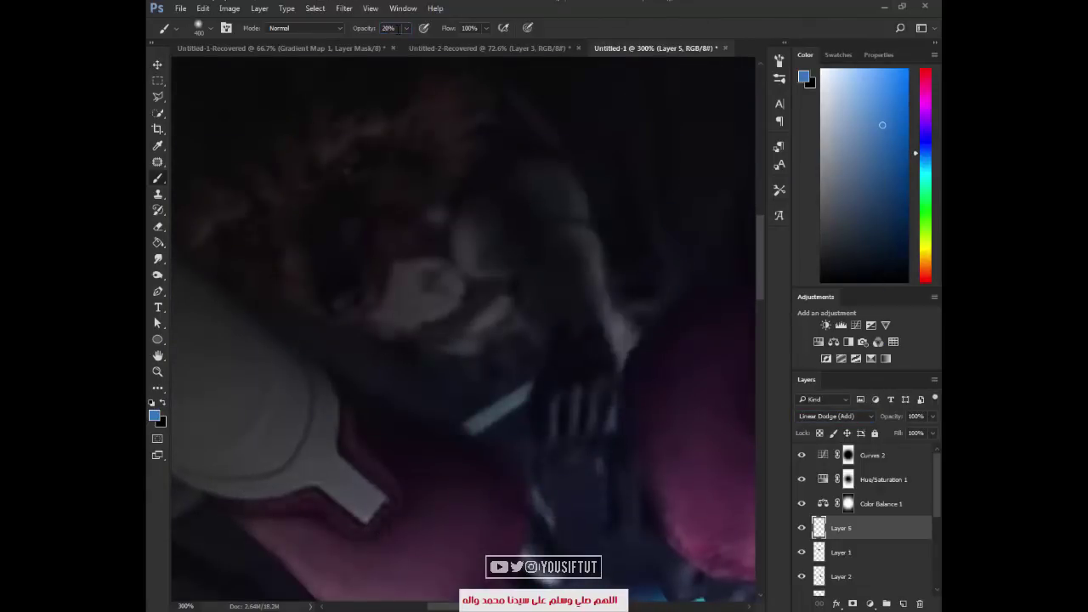
- Paint soft blue light over the raccoon's face on Layer 5 with a much smaller brush at 20% opacity
key(bracketleft)
key(bracketleft)
key(bracketleft)
key(bracketleft)
key(bracketleft)
key(bracketleft)
key(bracketleft)
key(bracketleft)
key(bracketleft)
key(bracketleft)
key(bracketleft)
key(bracketleft)
key(bracketleft)
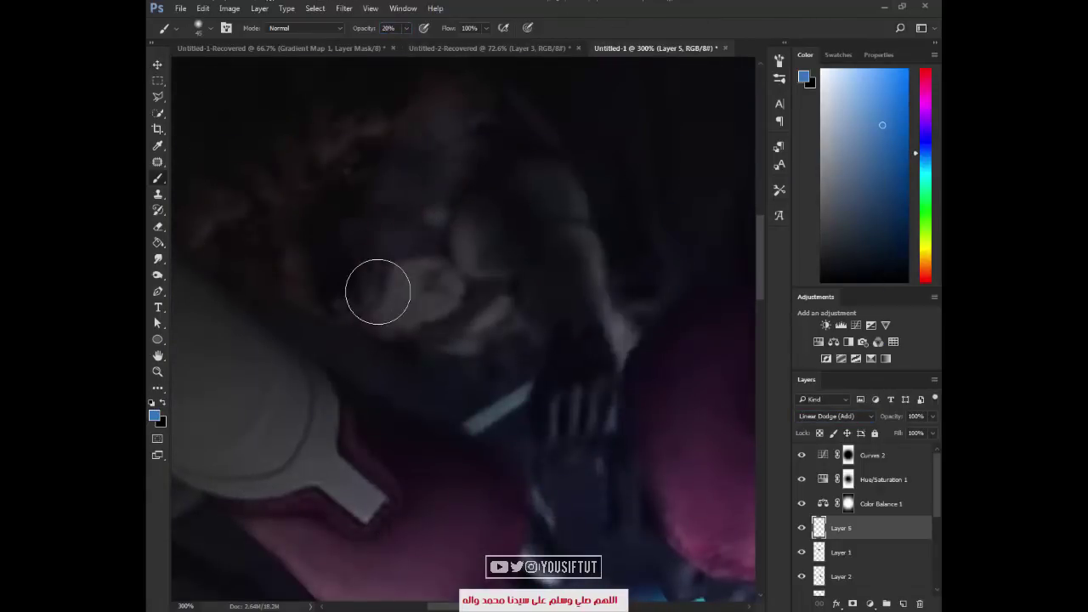
scroll(399, 214, up, 2)
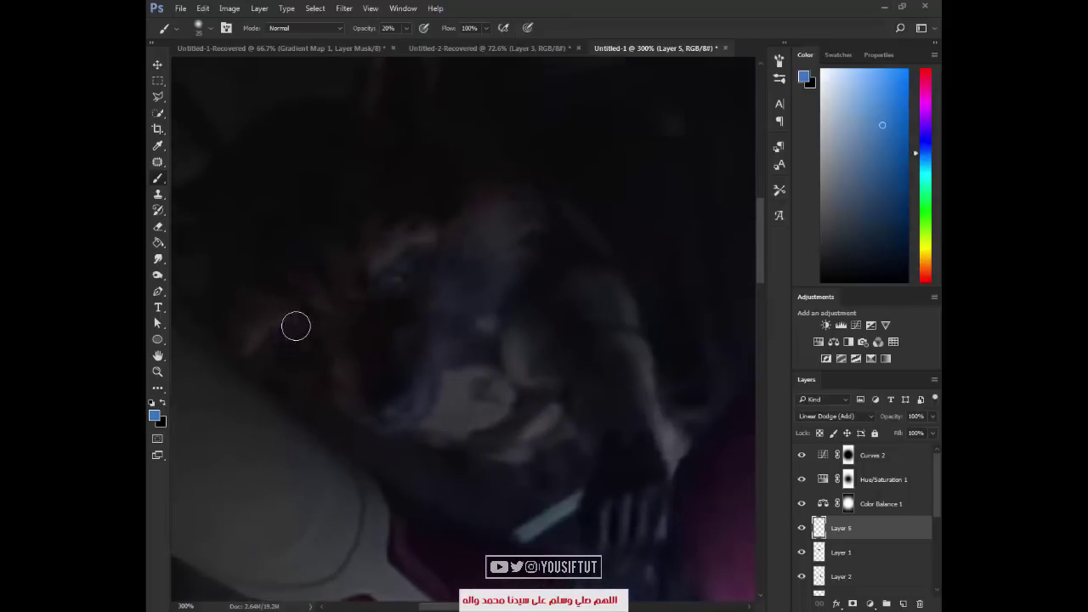
- Paint thin blue light along the raccoon's raised arm and down to its hand with the Brush tool
key(ctrl+0)
key(e)
key(z)
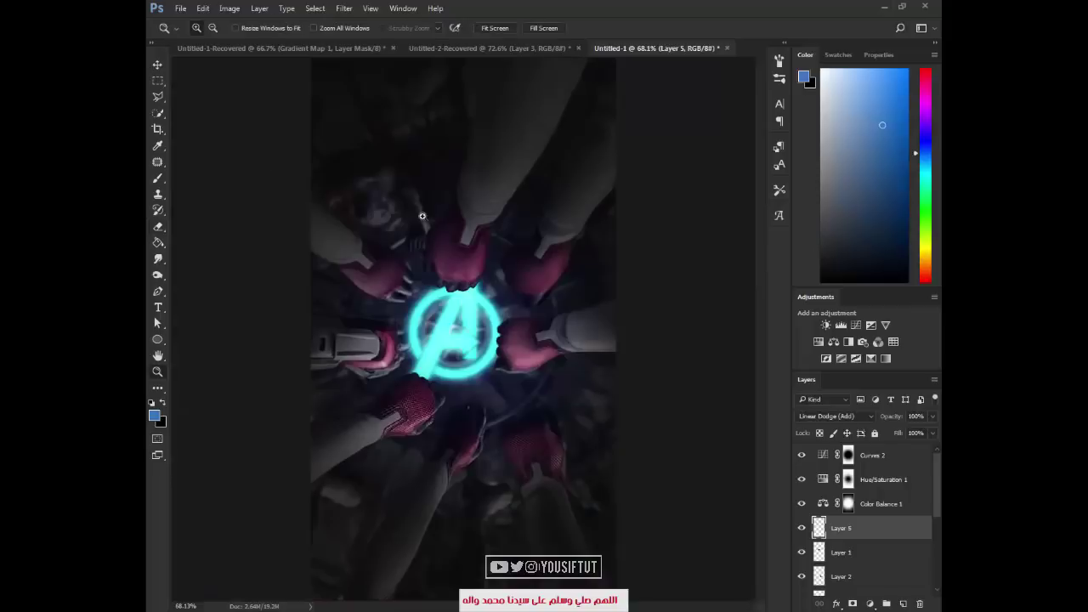
drag(365, 159, 454, 272)
key(b)
drag(525, 339, 493, 216)
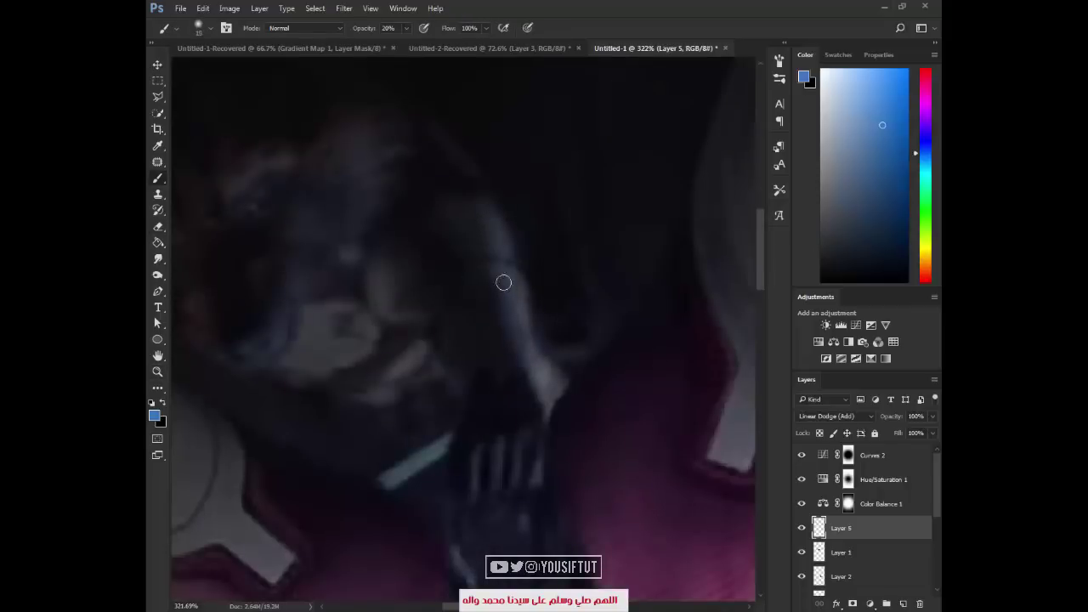
drag(509, 304, 540, 394)
drag(540, 395, 587, 390)
mouse_move(471, 364)
mouse_down()
mouse_move(435, 376)
mouse_move(401, 354)
mouse_move(476, 376)
mouse_up()
- Touch up the blue light on the raccoon's face with a short soft stroke
key(ctrl+0)
key(z)
click(395, 264)
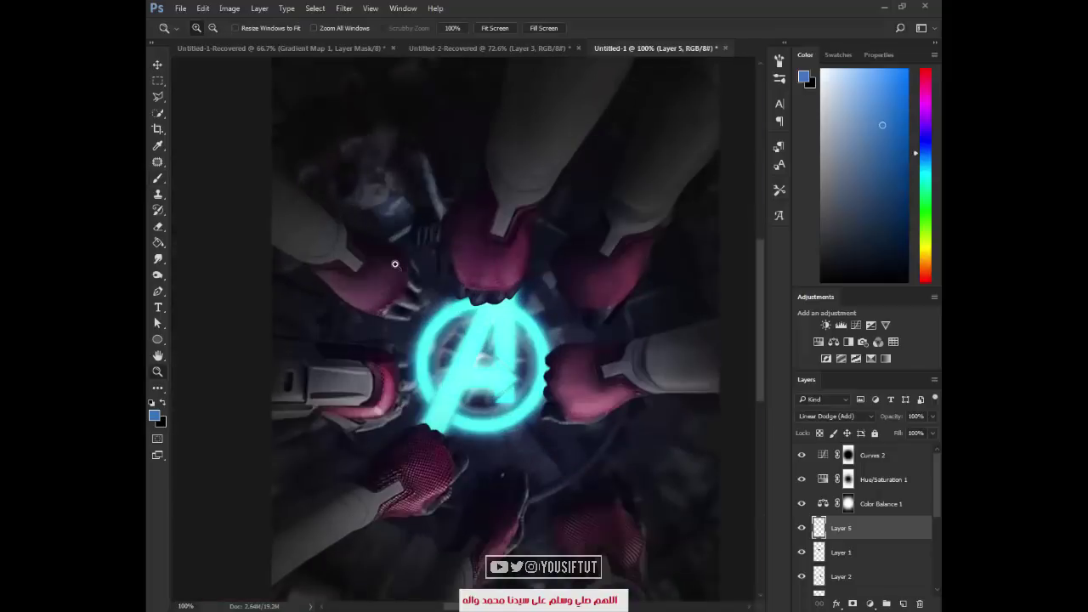
mouse_move(383, 174)
mouse_down()
mouse_move(393, 214)
mouse_move(377, 192)
mouse_up()
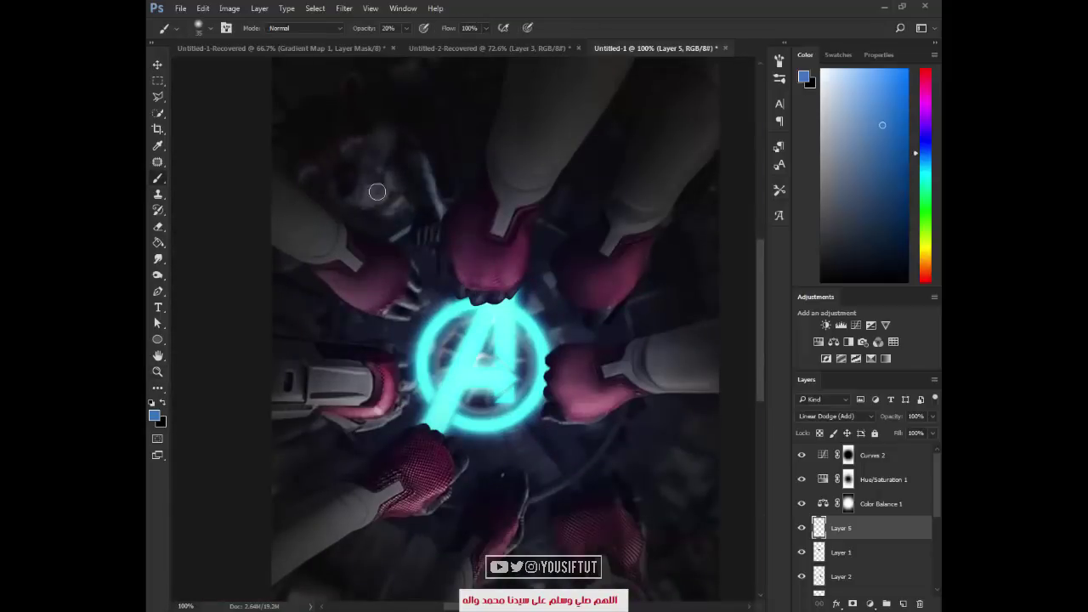
drag(535, 351, 517, 299)
- Add a new empty layer above the cut-out fists on Layer 1 and clip it to them
key(z)
drag(394, 141, 619, 460)
click(886, 551)
scroll(880, 565, down, 1)
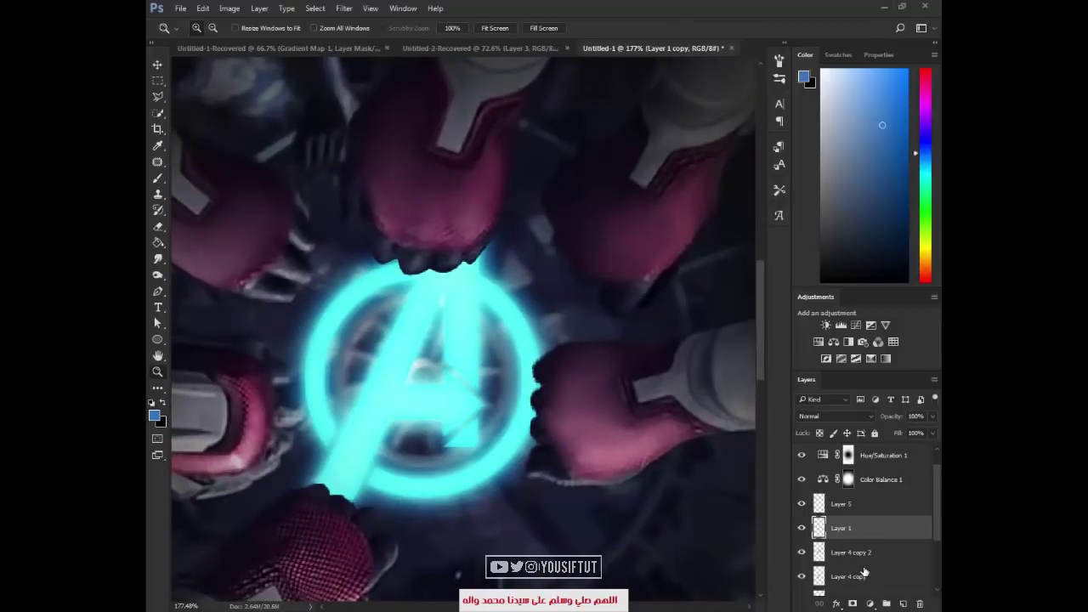
click(903, 603)
key(ctrl+alt+g)
key(b)
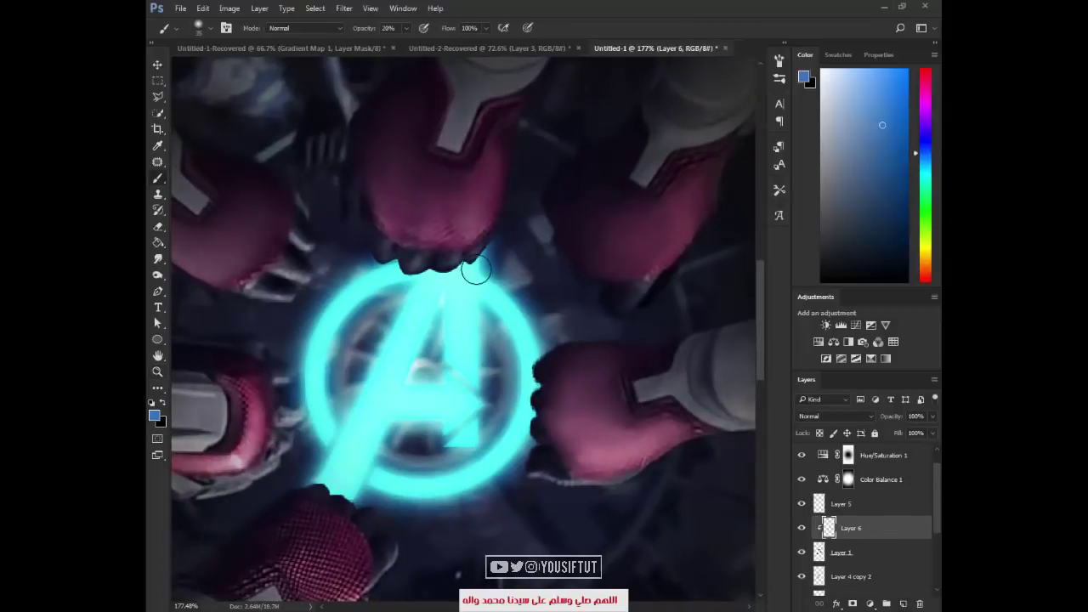
- Brush blue along the upper fist's fingertips and set Layer 6's blend mode to Linear Dodge (Add)
drag(417, 282, 374, 266)
click(850, 417)
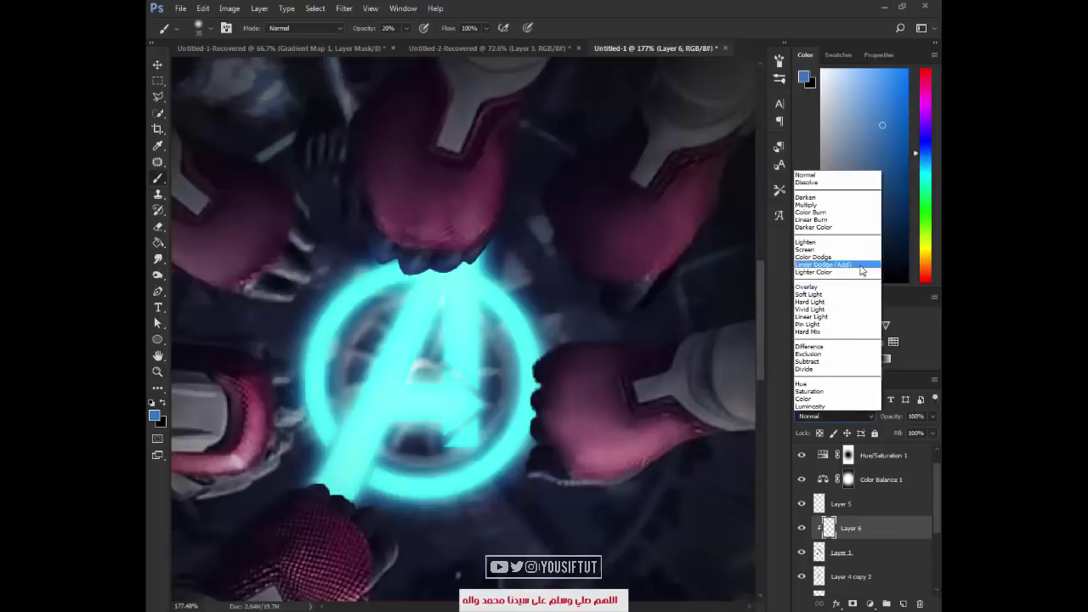
click(817, 256)
- Paint blue light with a larger brush over the knuckles and fingers of the fists touching the logo
key(bracketright)
key(bracketright)
key(bracketright)
key(bracketright)
key(bracketright)
key(bracketright)
key(bracketright)
mouse_move(489, 264)
mouse_down()
mouse_move(477, 258)
mouse_move(410, 281)
mouse_up()
drag(361, 447, 399, 421)
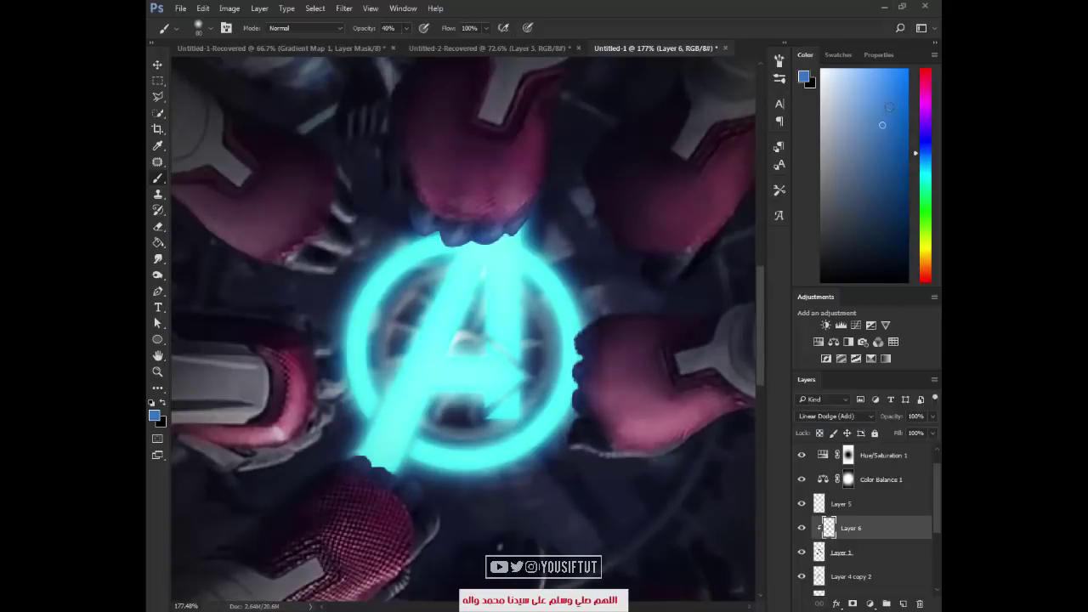
- Shift the brush colour to a lighter sky blue and paint the logo-facing edges of the right and lower fists at 40% opacity
drag(930, 167, 928, 159)
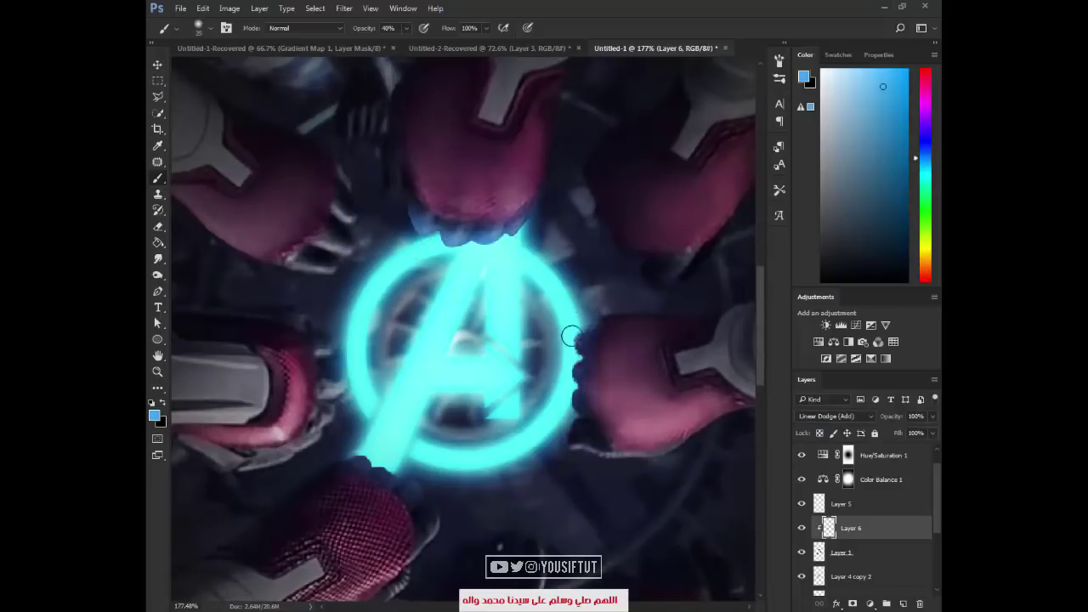
drag(571, 337, 558, 462)
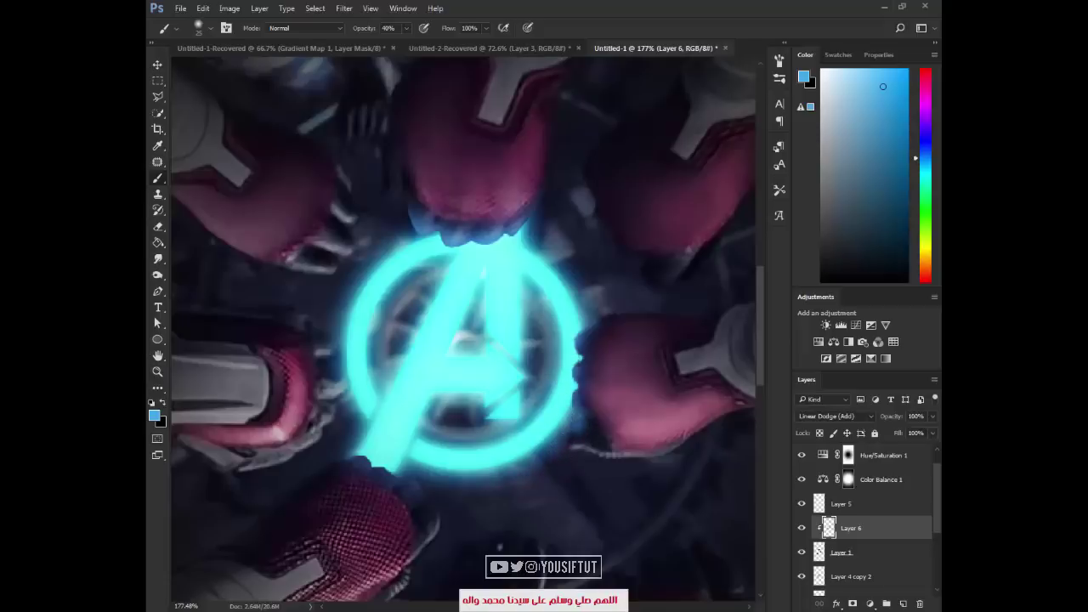
drag(381, 453, 413, 486)
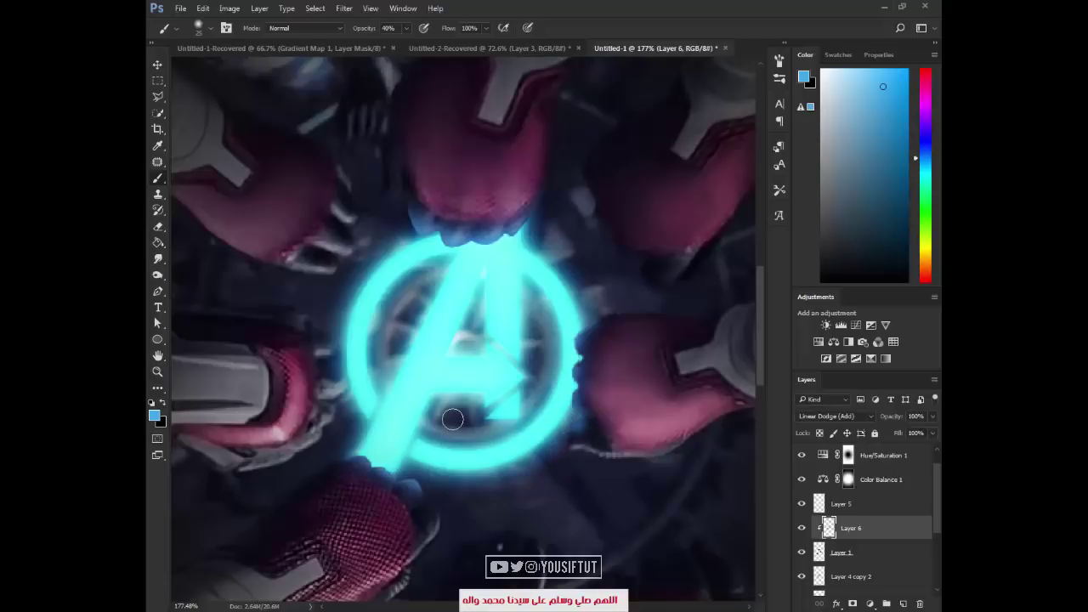
- Erase excess blue around the lower fist on Layer 6 with a small eraser
key(e)
right_click(444, 299)
click(457, 397)
click(438, 513)
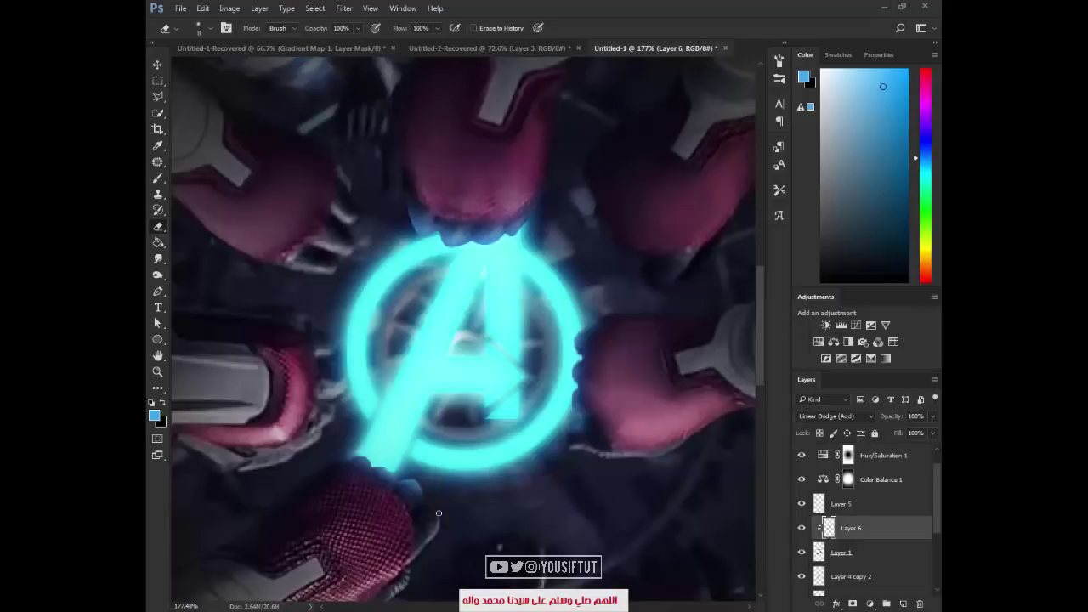
key(ctrl+minus)
key(ctrl+minus)
key(ctrl+minus)
key(ctrl+minus)
key(ctrl+plus)
key(ctrl+plus)
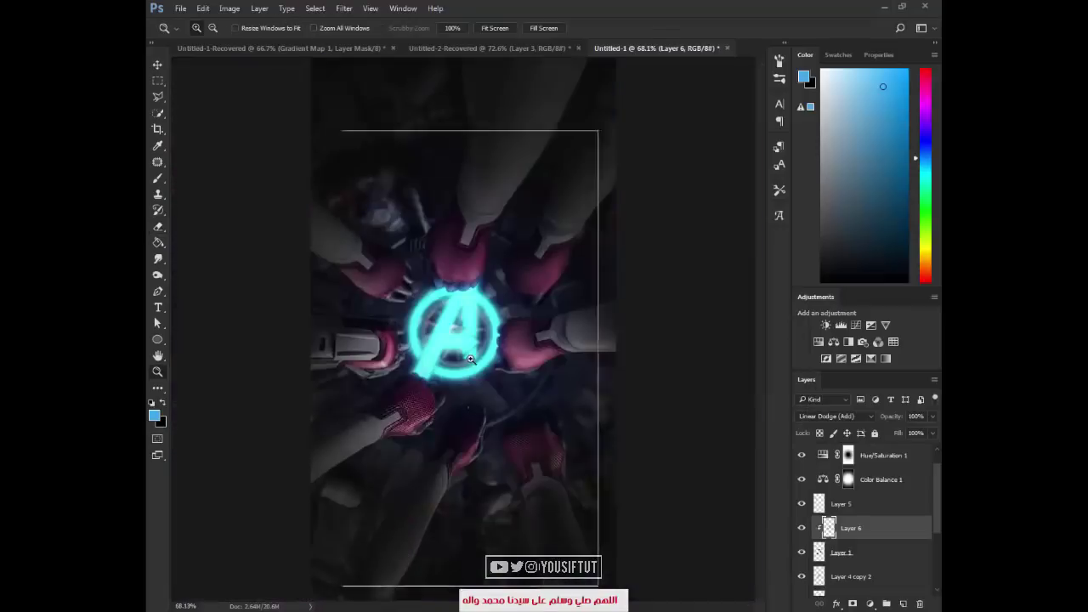
key(ctrl+plus)
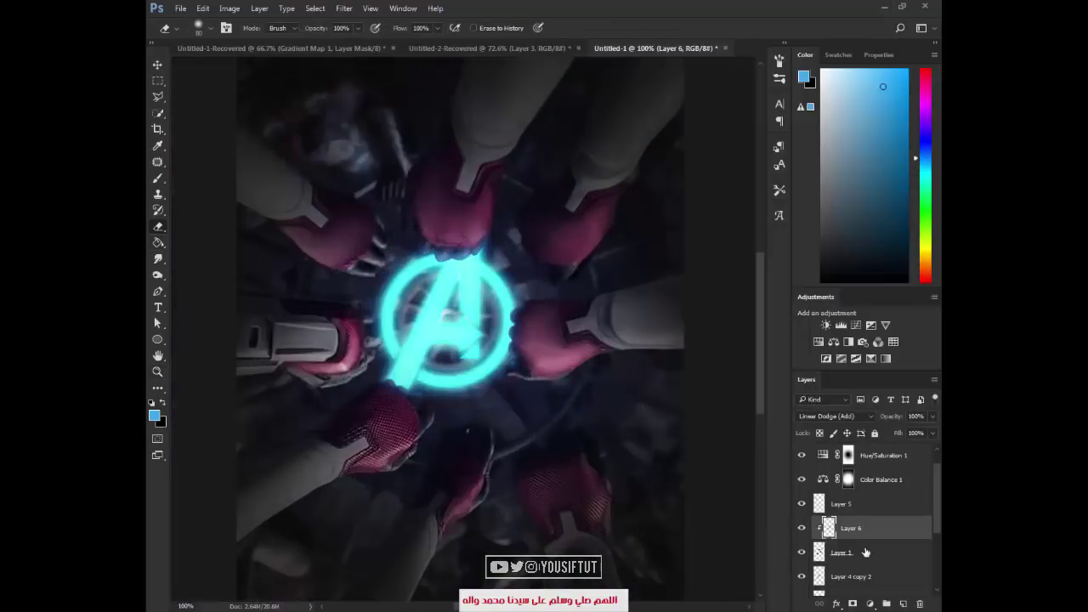
- Copy Layer 6's painted light within the outline of Layer 1 to a new layer, delete Layer 6 and select the copy
ctrl+click(819, 554)
key(ctrl+j)
click(847, 551)
key(Delete)
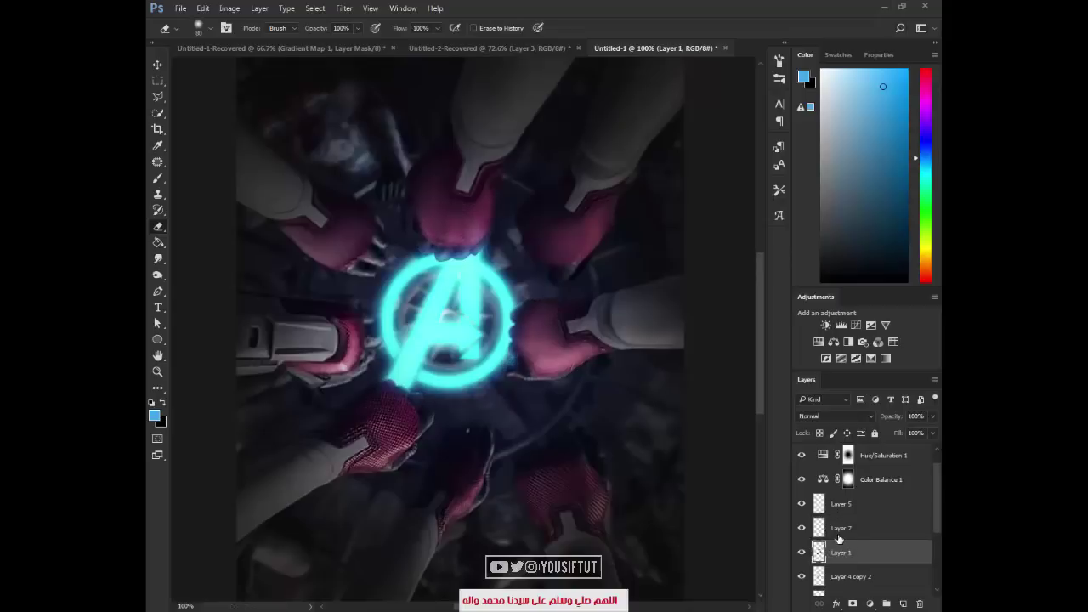
click(833, 532)
click(157, 258)
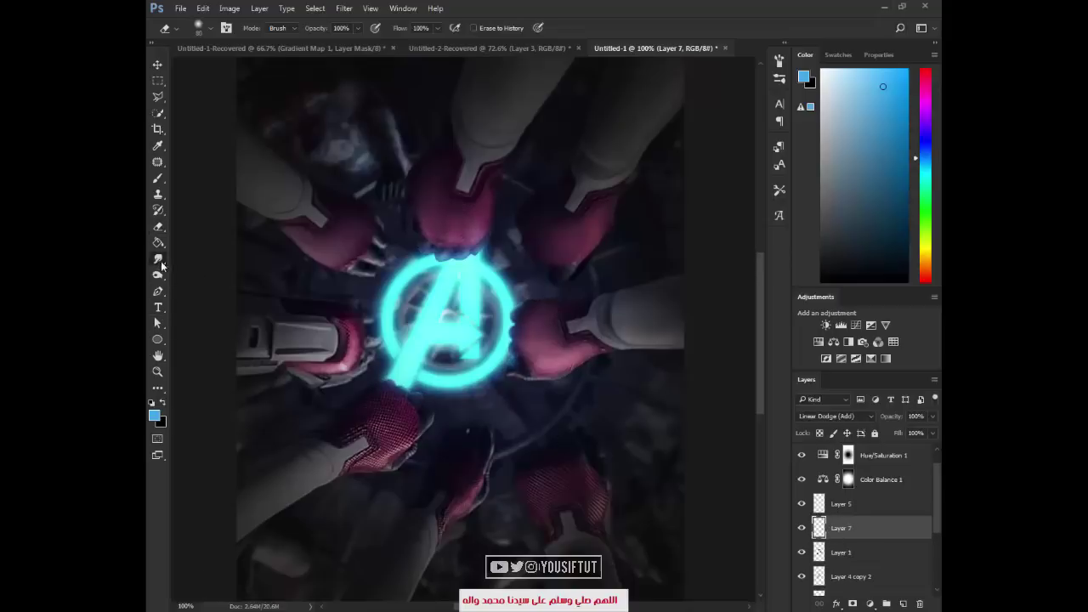
- Darken the brush colour to a medium blue and build a large soft glow around the logo on Layer 7 at 30% opacity
key(z)
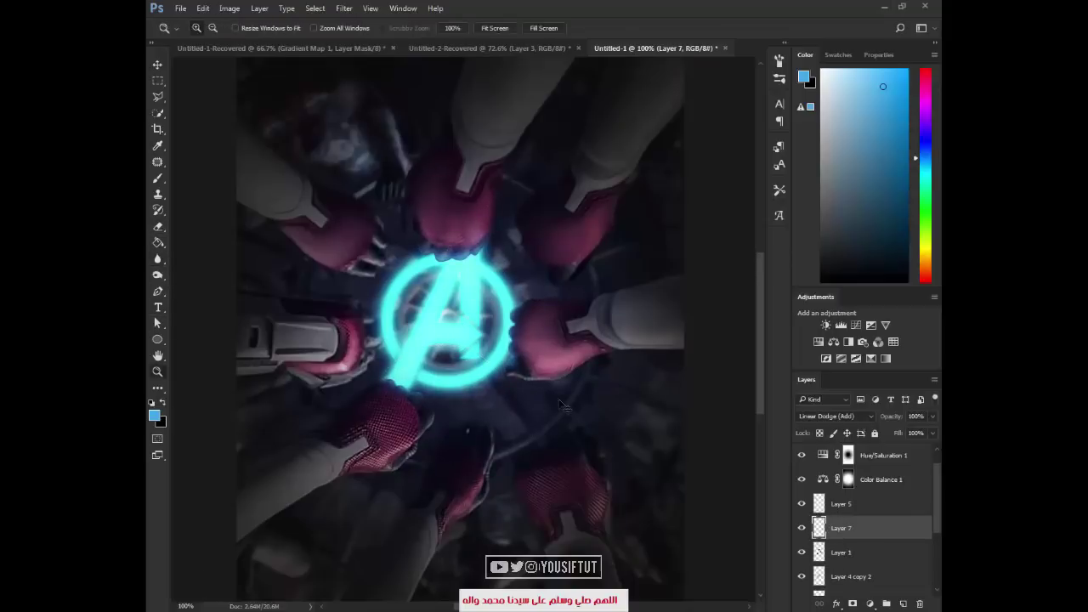
alt+click(720, 468)
key(b)
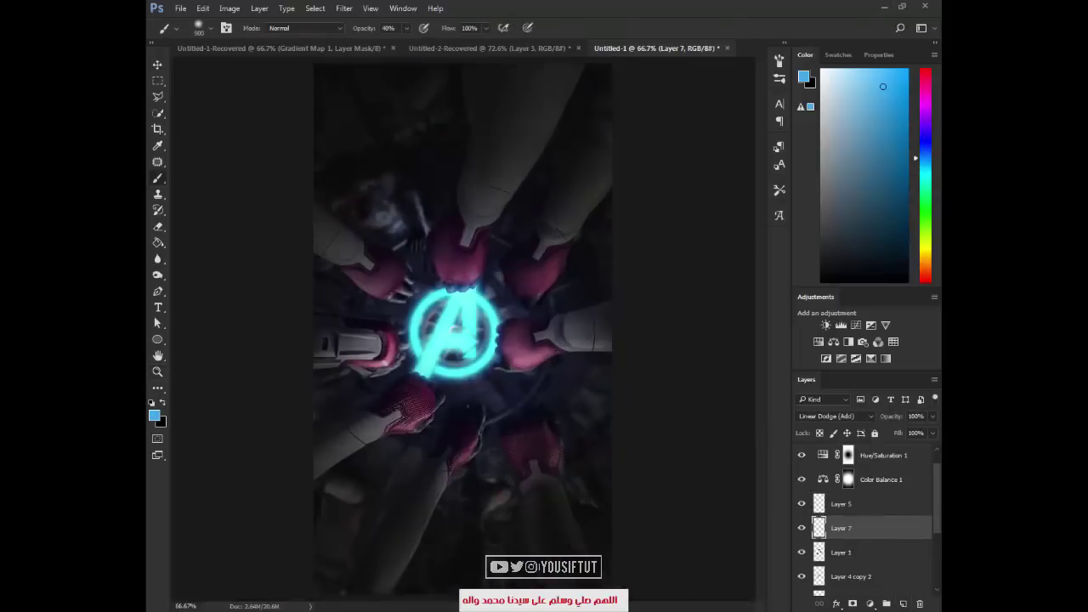
click(456, 330)
key(ctrl+z)
click(925, 154)
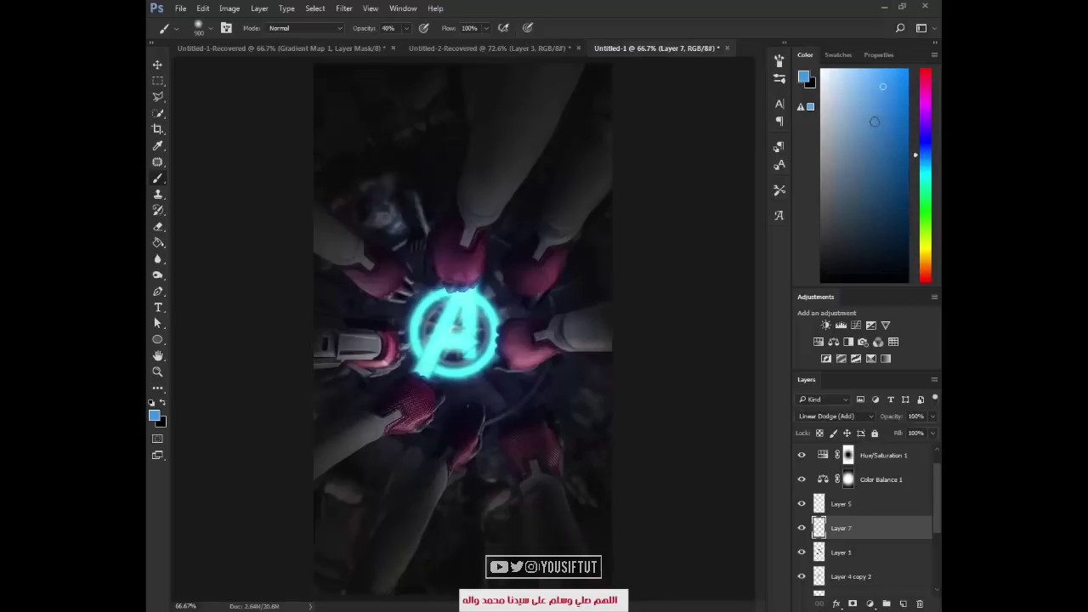
click(887, 126)
click(456, 330)
key(ctrl+z)
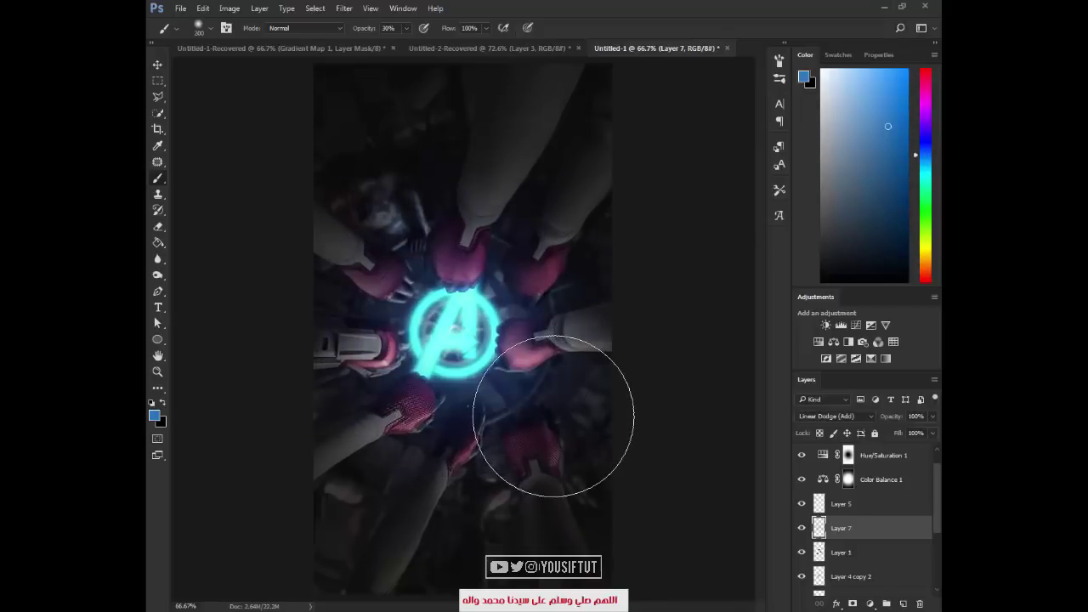
- Paint soft blue light along the logo-facing edge of the lower-right fist with a small brush on Layer 7
ctrl+click(519, 417)
key(bracketleft)
key(bracketleft)
key(bracketleft)
key(bracketleft)
key(bracketleft)
key(bracketleft)
key(bracketleft)
key(bracketleft)
key(bracketleft)
key(bracketleft)
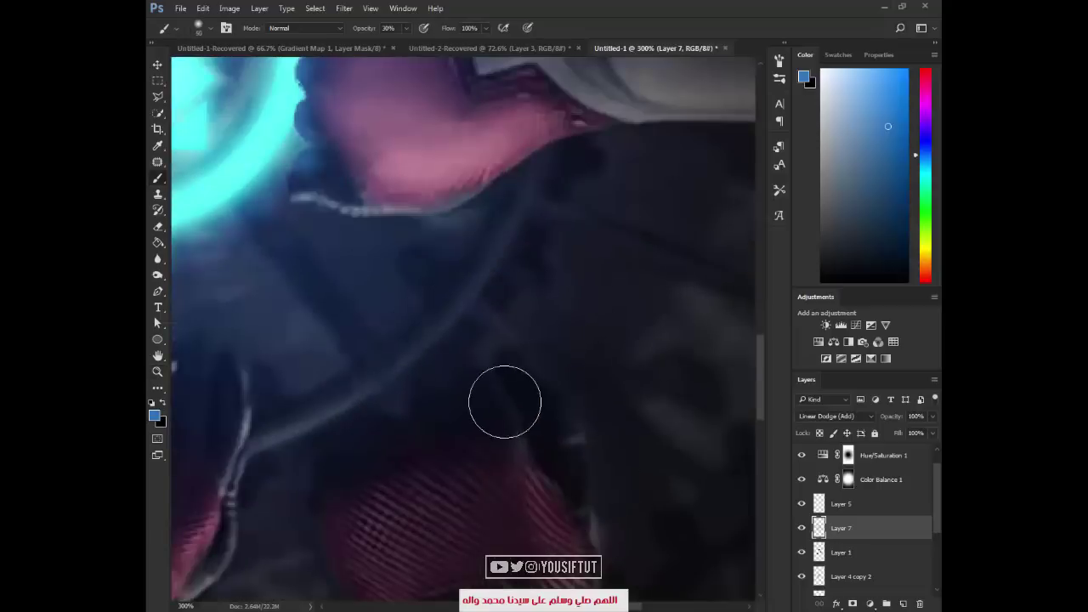
mouse_move(498, 396)
mouse_down()
mouse_move(424, 426)
mouse_move(342, 477)
mouse_up()
key(ctrl+0)
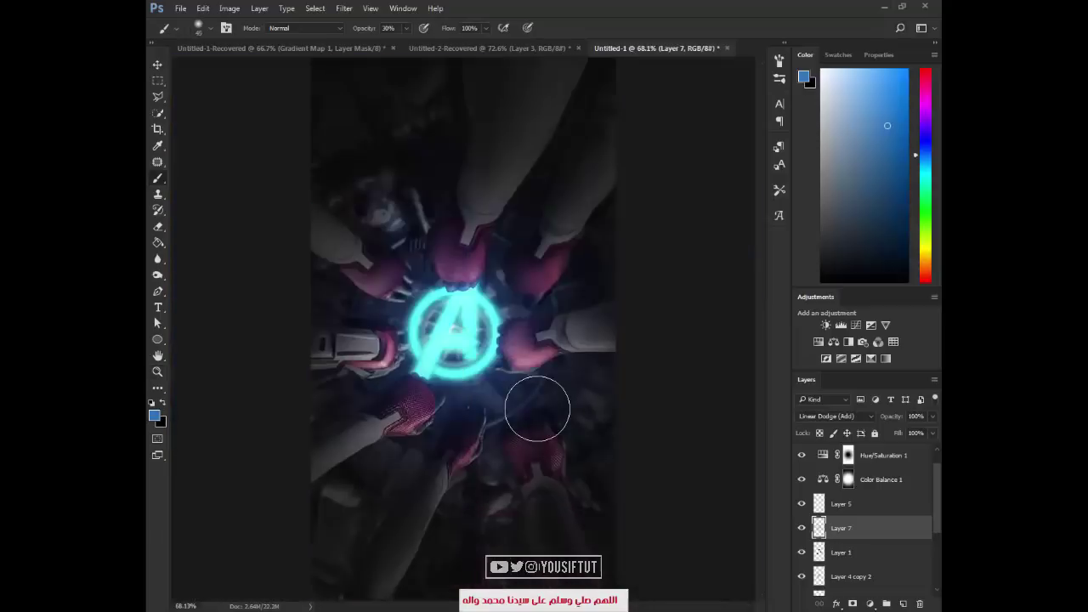
- Add a Curves adjustment above Background copy, lower input 173 to output 105, and invert its mask to black
key(z)
scroll(855, 515, down, 4)
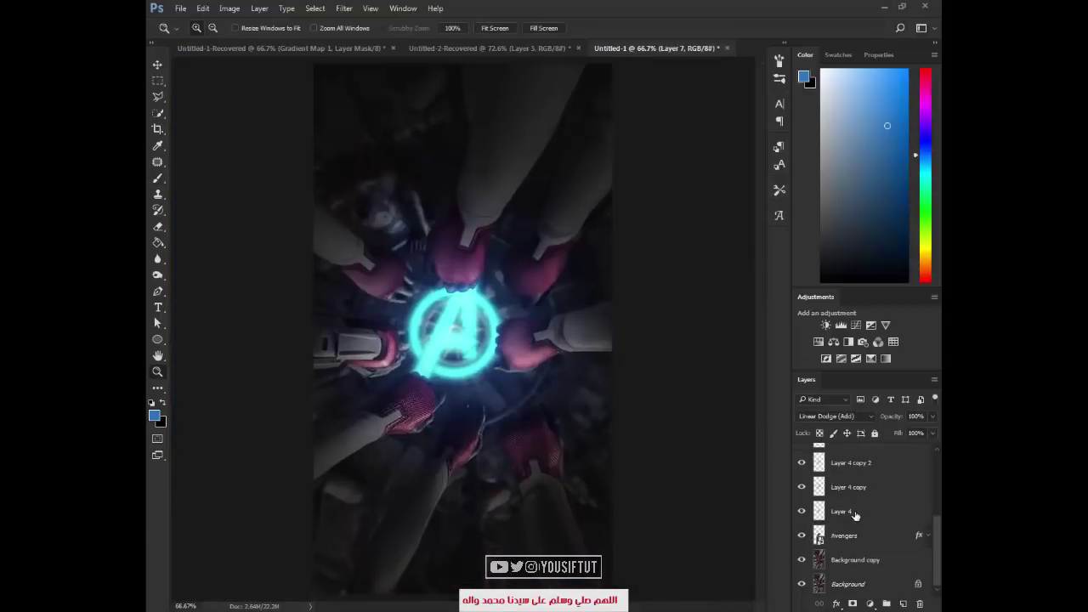
alt+click(801, 559)
alt+click(801, 560)
click(826, 559)
click(855, 326)
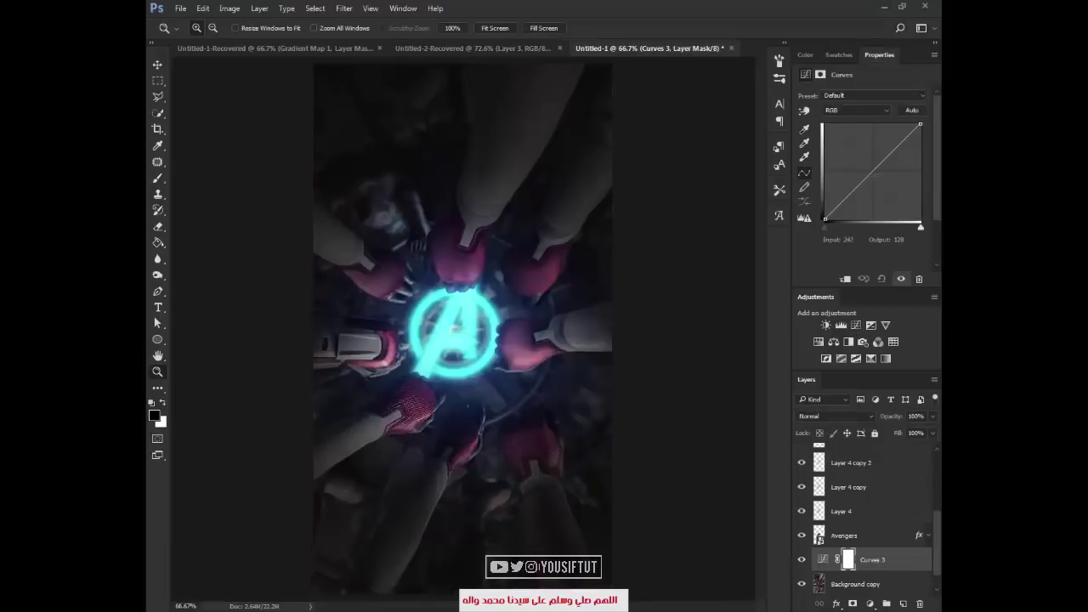
drag(889, 155, 889, 179)
key(ctrl+i)
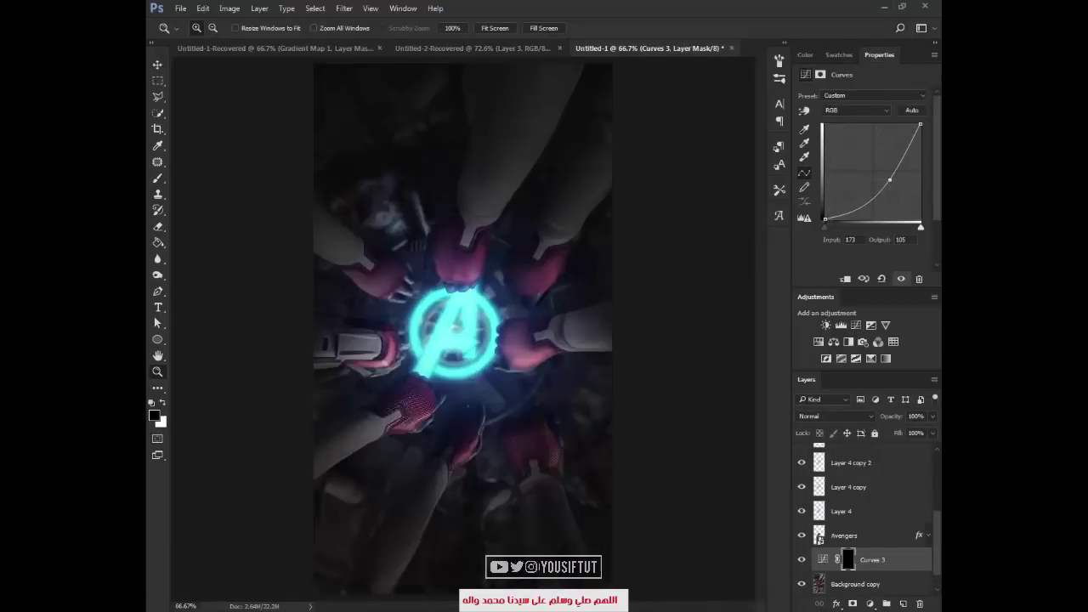
- Paint white over the logo on the Curves 3 mask with a 300 px soft brush at 30% opacity
key(b)
key(bracketright)
key(bracketright)
key(bracketright)
key(bracketright)
click(457, 331)
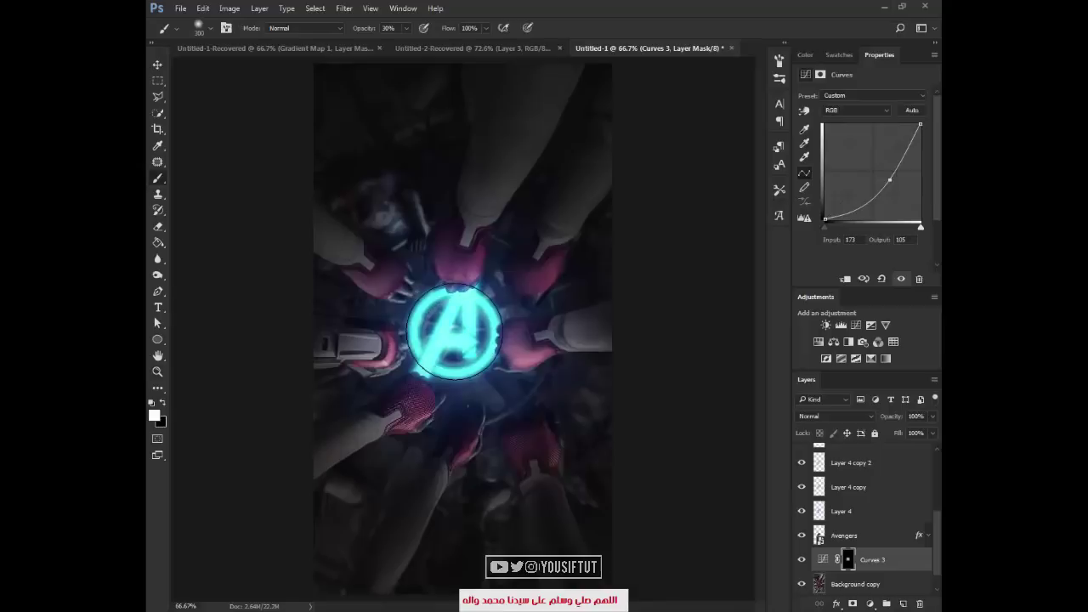
- Stamp all visible layers into a new layer above Curves 2 and compare the composite with the original Background
key(v)
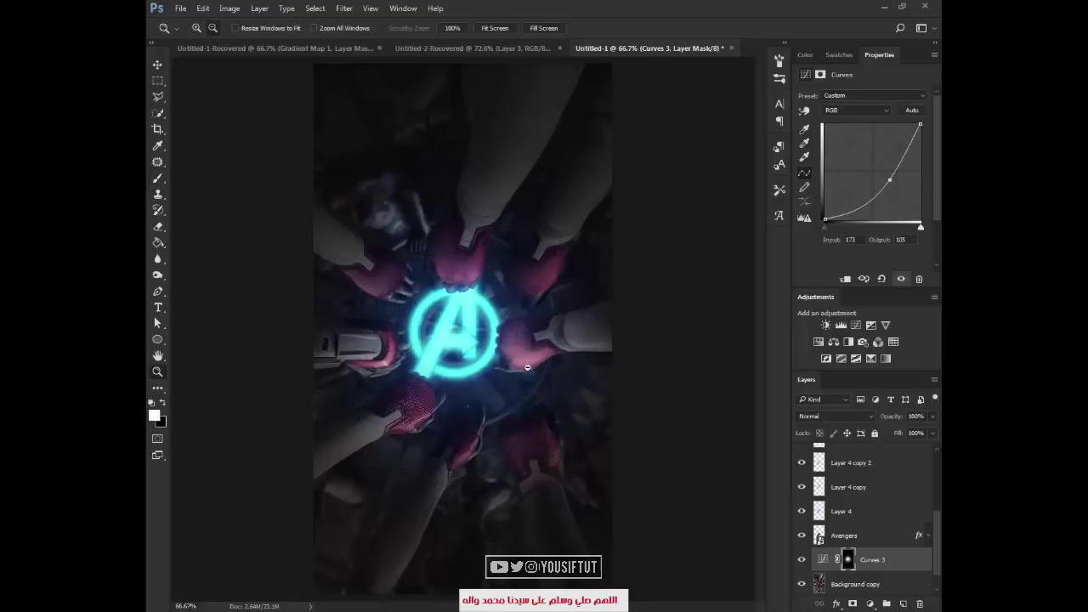
key(ctrl+minus)
scroll(866, 486, up, 5)
click(890, 455)
key(ctrl+shift+alt+e)
scroll(890, 456, down, 5)
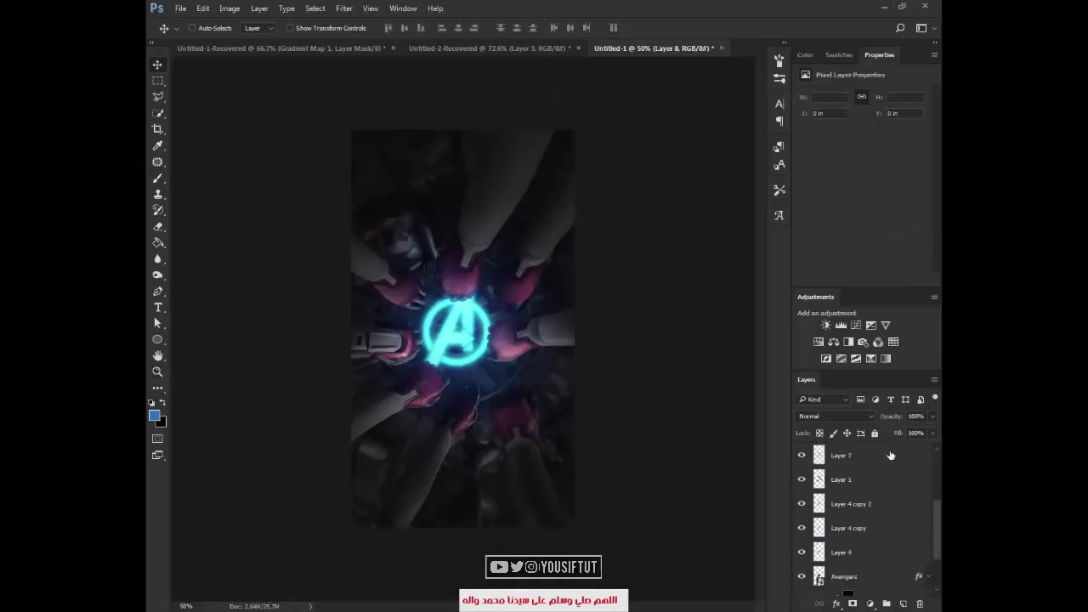
alt+click(802, 585)
alt+click(803, 585)
alt+click(803, 585)
alt+click(803, 585)
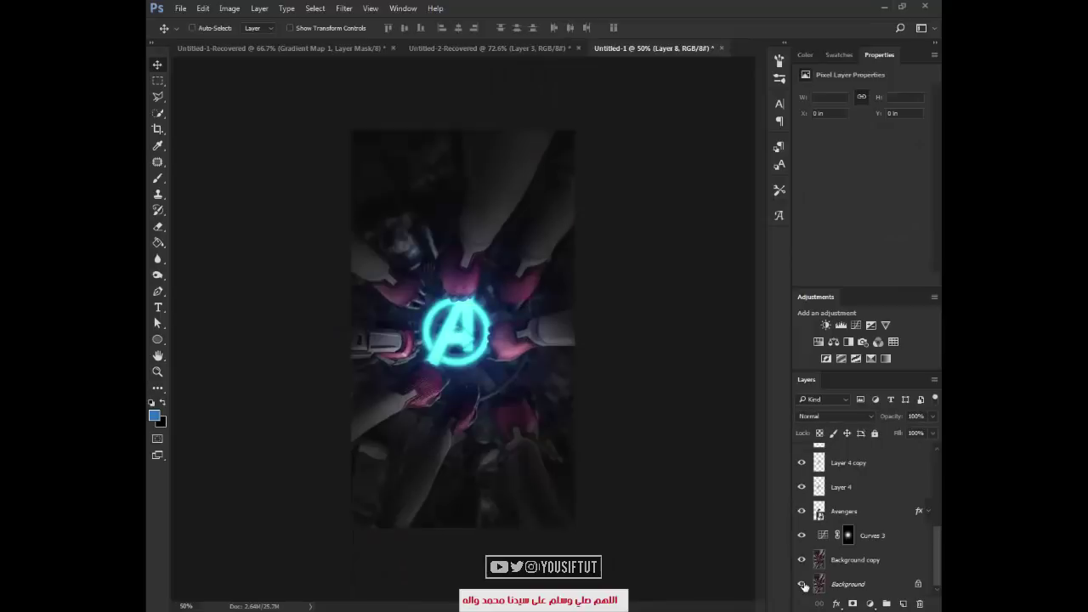
- Select the Curves 3 mask with a 400 px black brush and compare the image with that adjustment and the top layer toggled
click(848, 535)
key(b)
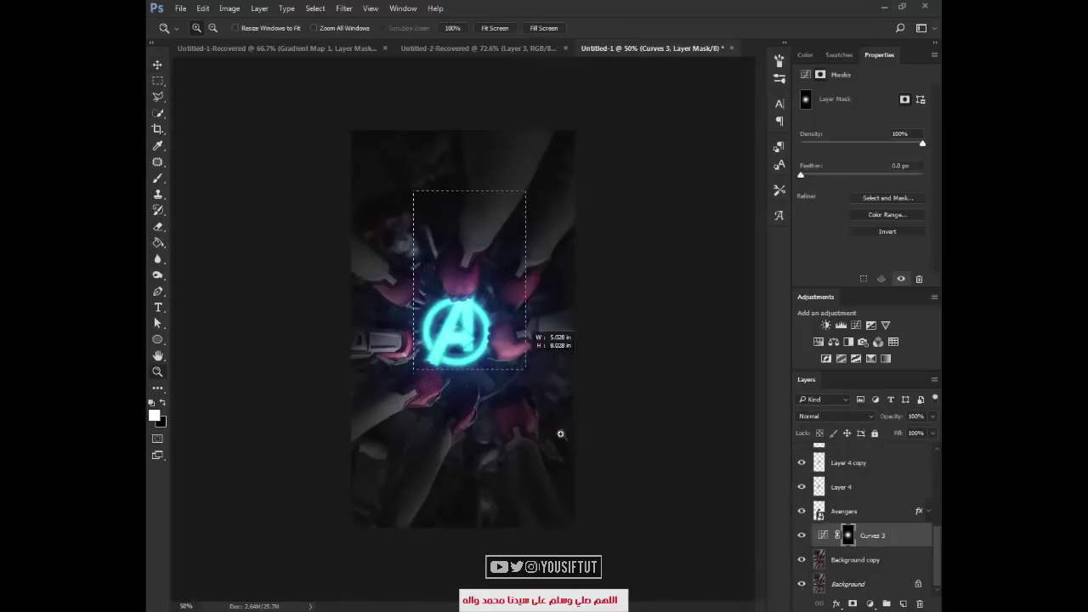
scroll(527, 341, up, 3)
key(x)
key(bracketright)
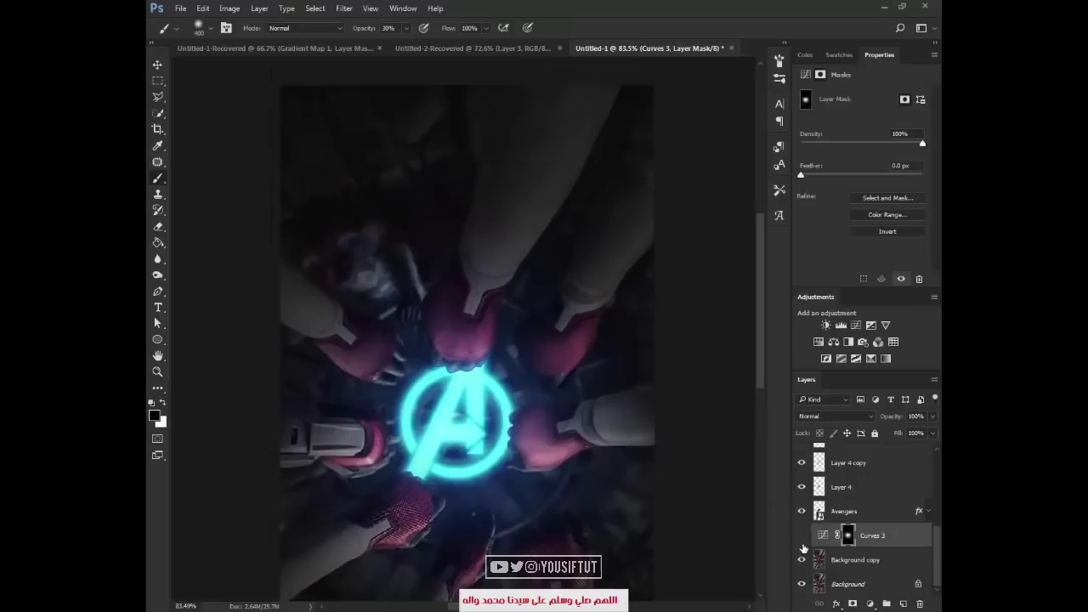
scroll(804, 472, up, 3)
click(801, 455)
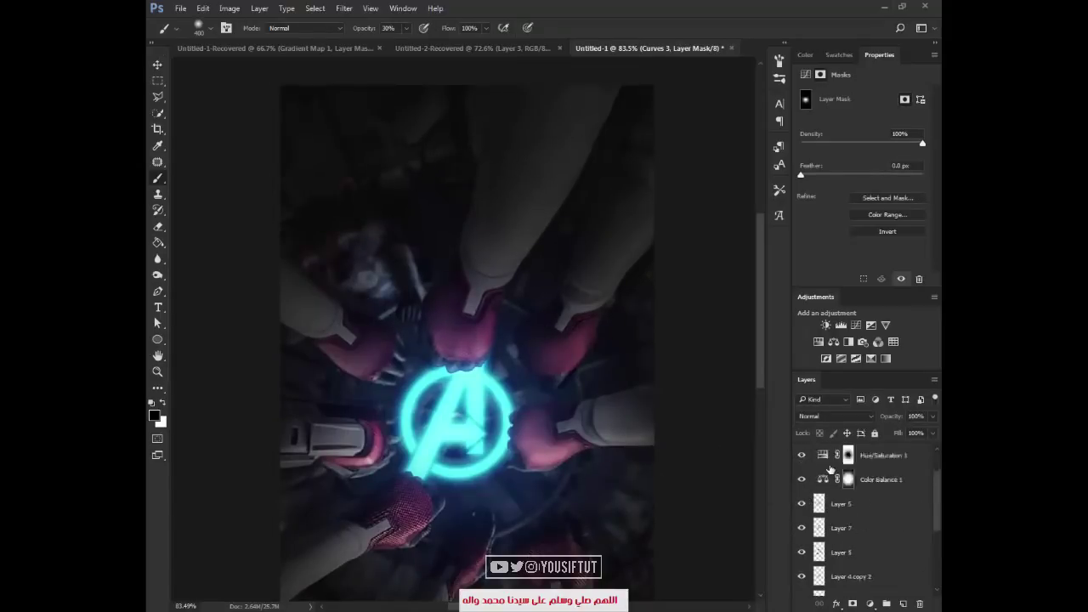
- Stamp the visible layers once more from the upper adjustment layers and return to the Avengers logo layer
click(872, 479)
key(ctrl+shift+alt+e)
scroll(649, 378, down, 1)
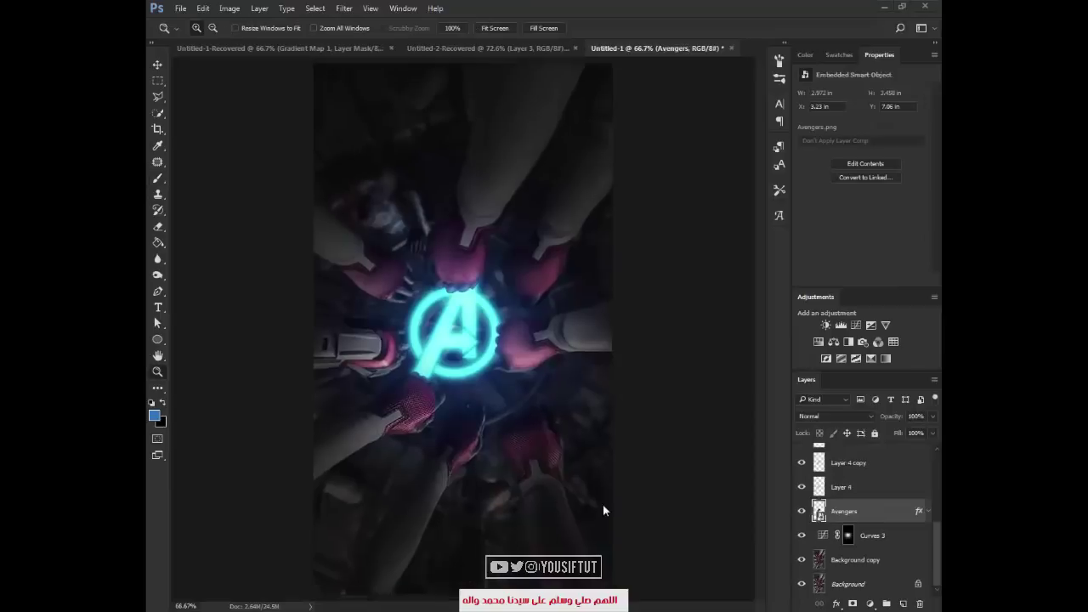
- Duplicate the Avengers logo layer and rasterize the copy together with its layer style
key(ctrl+j)
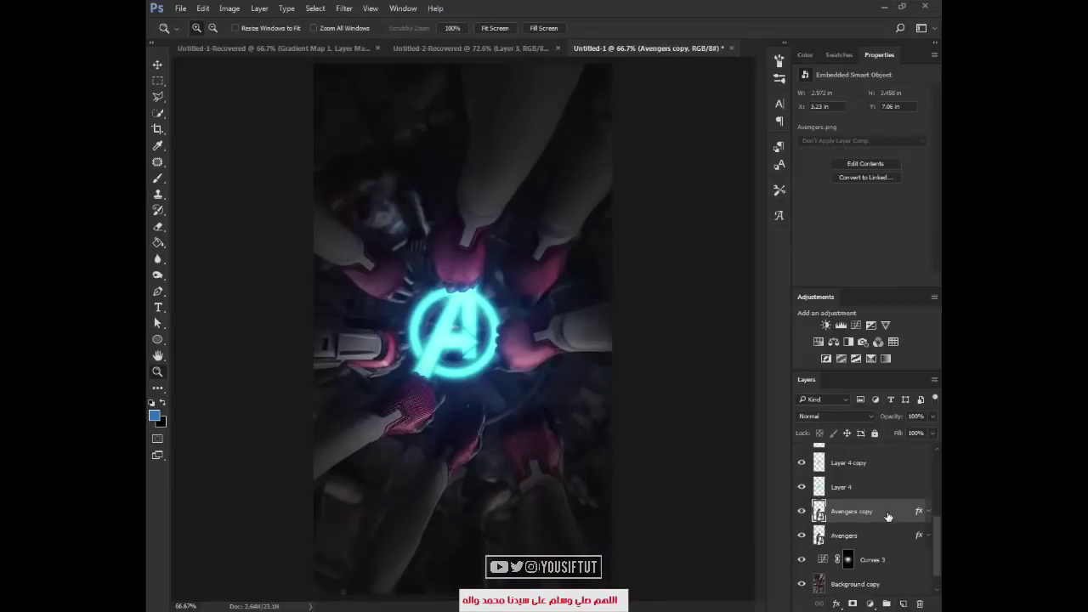
right_click(888, 514)
click(824, 300)
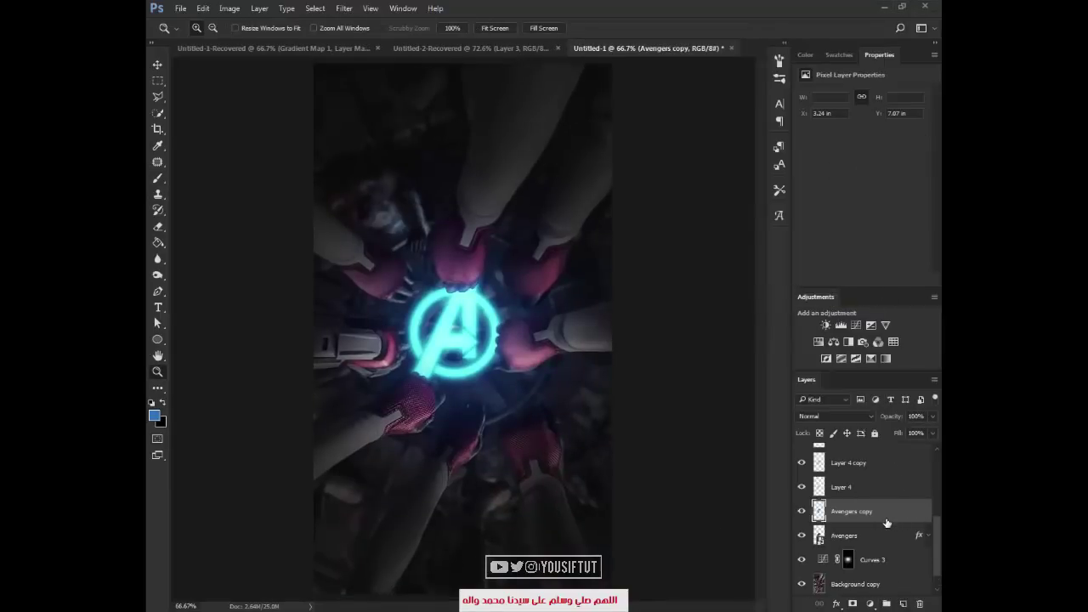
- Brighten the Avengers copy layer with a Curves adjustment, raising the RGB curve at input 96 to output 174
click(230, 8)
mouse_move(281, 40)
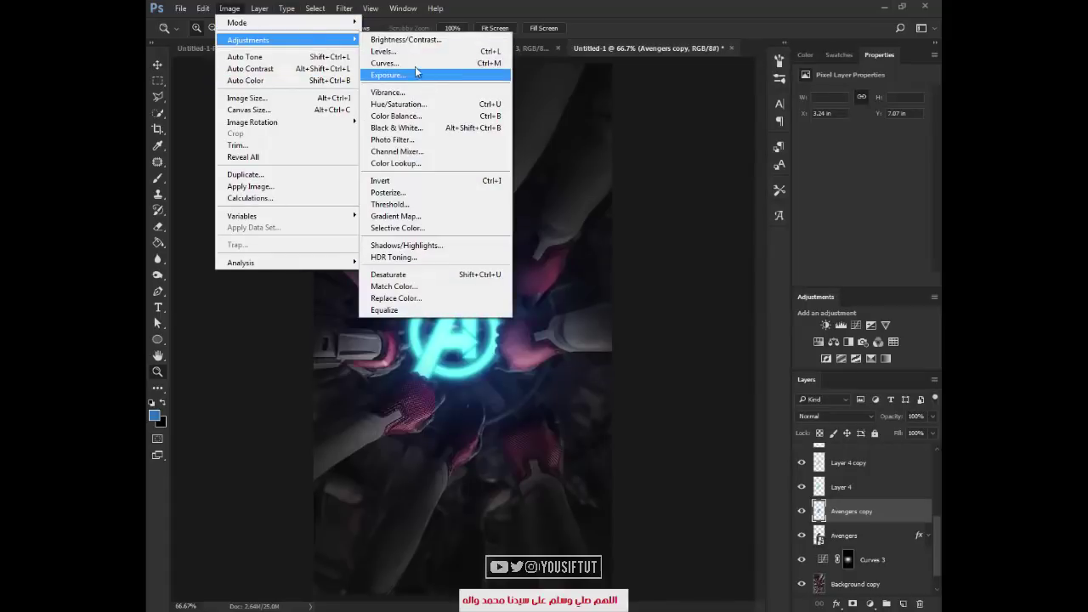
click(414, 63)
drag(593, 219, 578, 189)
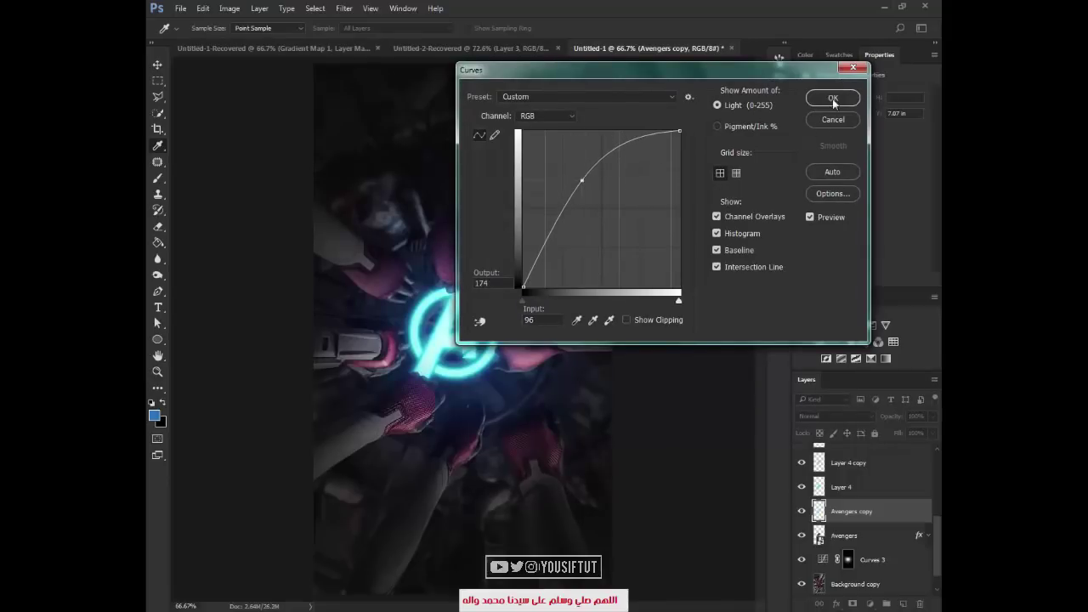
click(833, 97)
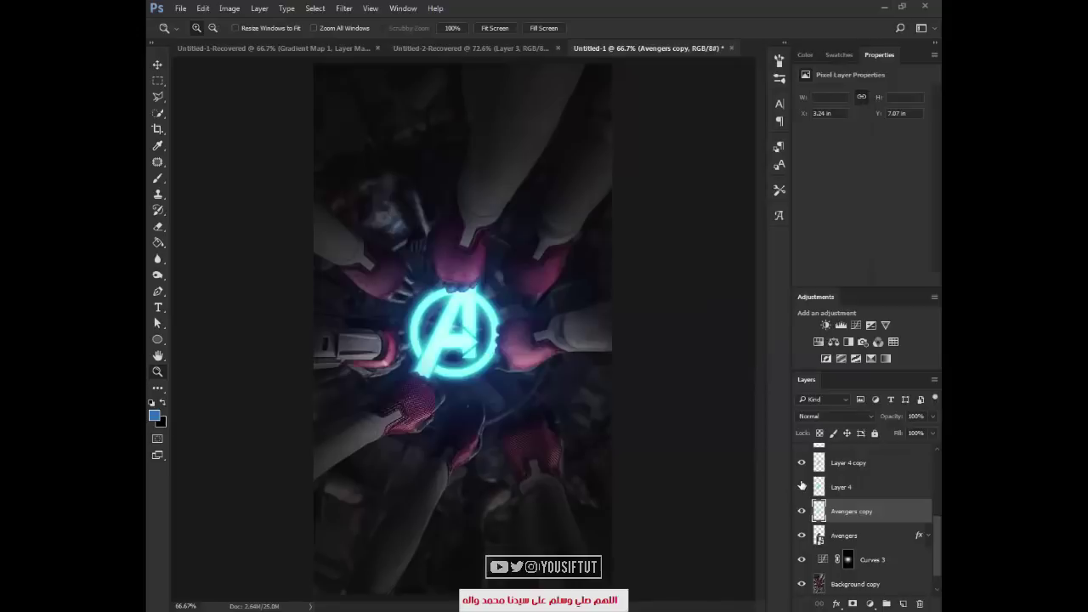
- Paint blue highlights on Layer 4 over the knuckles of the lower-right fist with a 15 px brush at 30% opacity
click(571, 446)
key(b)
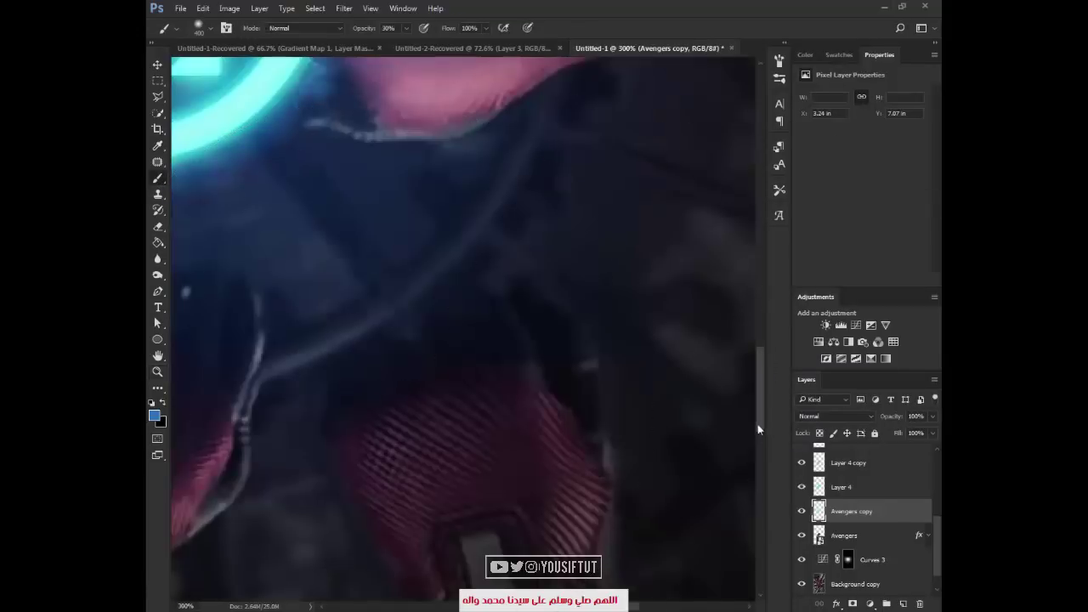
click(840, 487)
key(bracketleft)
key(bracketleft)
key(bracketleft)
key(bracketleft)
key(bracketleft)
key(bracketleft)
key(bracketleft)
key(bracketleft)
key(bracketleft)
key(bracketleft)
key(bracketleft)
key(bracketleft)
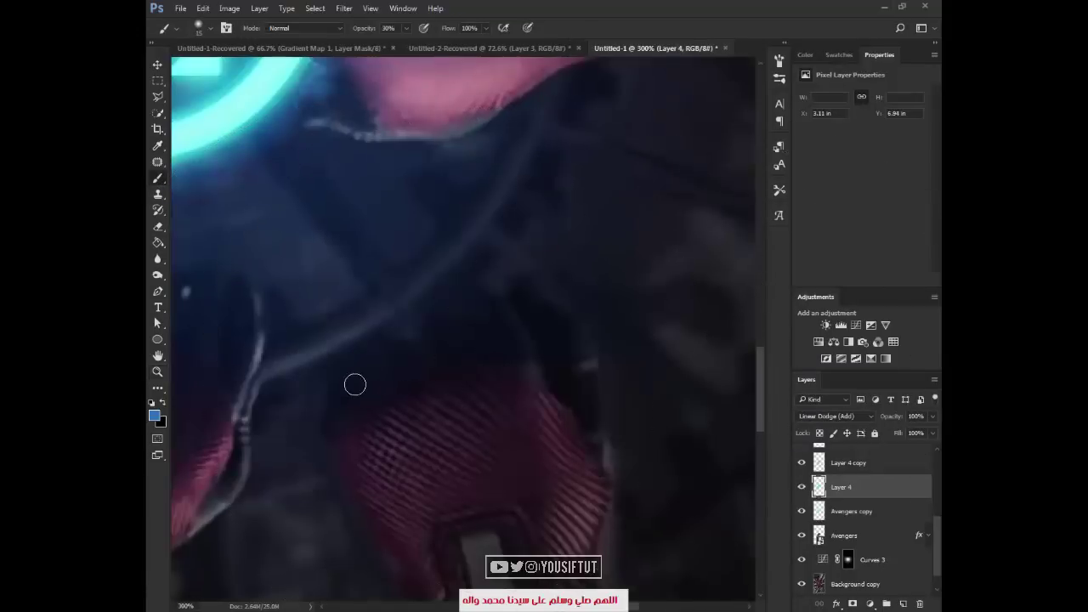
mouse_move(348, 385)
mouse_down()
mouse_move(384, 357)
mouse_move(412, 369)
mouse_move(434, 325)
mouse_move(462, 338)
mouse_move(485, 307)
mouse_move(513, 318)
mouse_up()
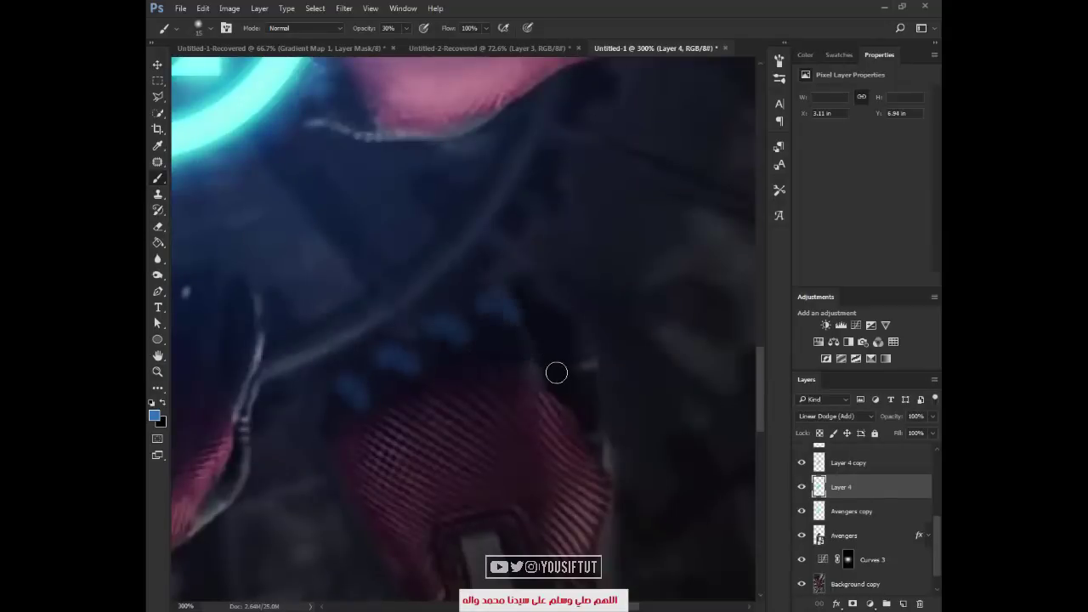
- Fade the blue knuckle highlights with a 40 px eraser at 51% opacity
key(e)
drag(291, 40, 288, 40)
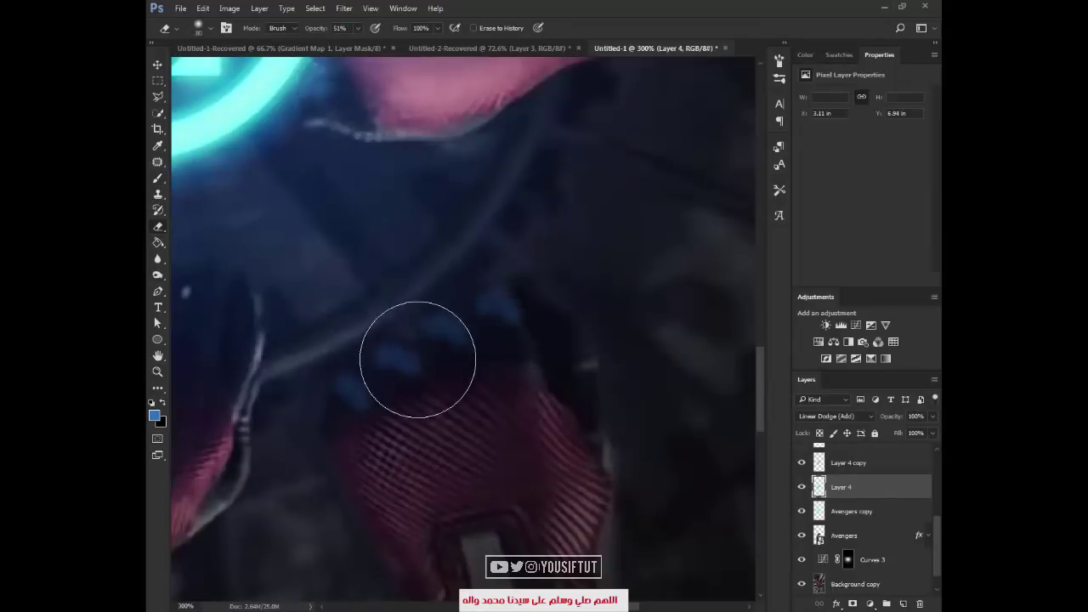
key(bracketleft)
key(bracketleft)
key(bracketleft)
mouse_move(362, 447)
mouse_down()
mouse_move(436, 397)
mouse_move(491, 335)
mouse_move(527, 358)
mouse_up()
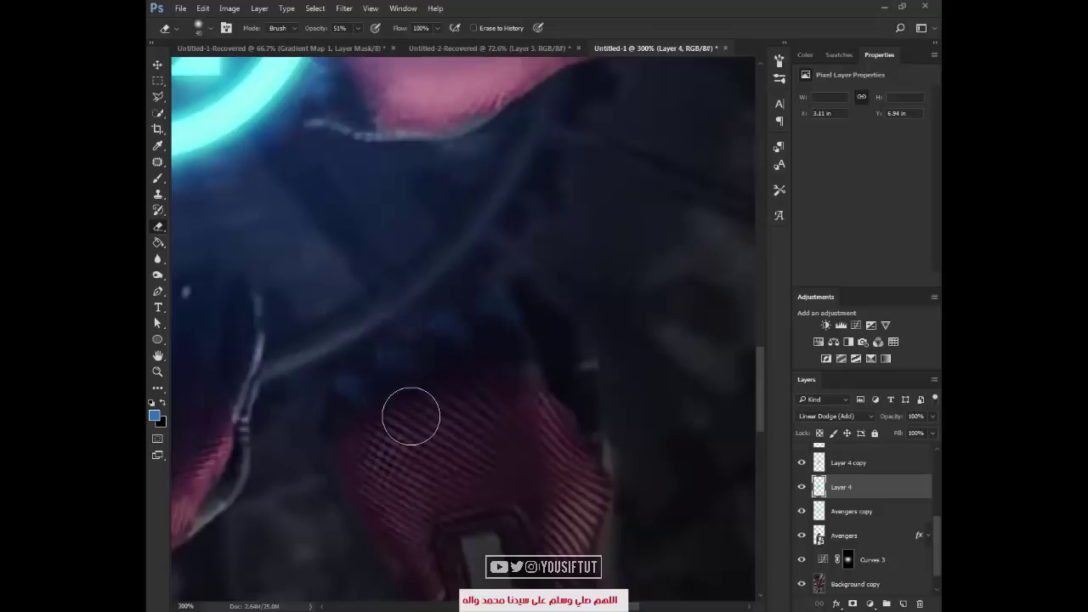
- Soften the knuckle highlights on Layer 4 using the Blur tool at 100 px and 100% strength
click(157, 259)
key(bracketleft)
key(bracketleft)
key(bracketleft)
key(bracketleft)
key(bracketleft)
key(bracketleft)
key(bracketleft)
key(bracketleft)
key(bracketleft)
key(bracketleft)
key(bracketleft)
key(bracketleft)
key(bracketleft)
key(bracketleft)
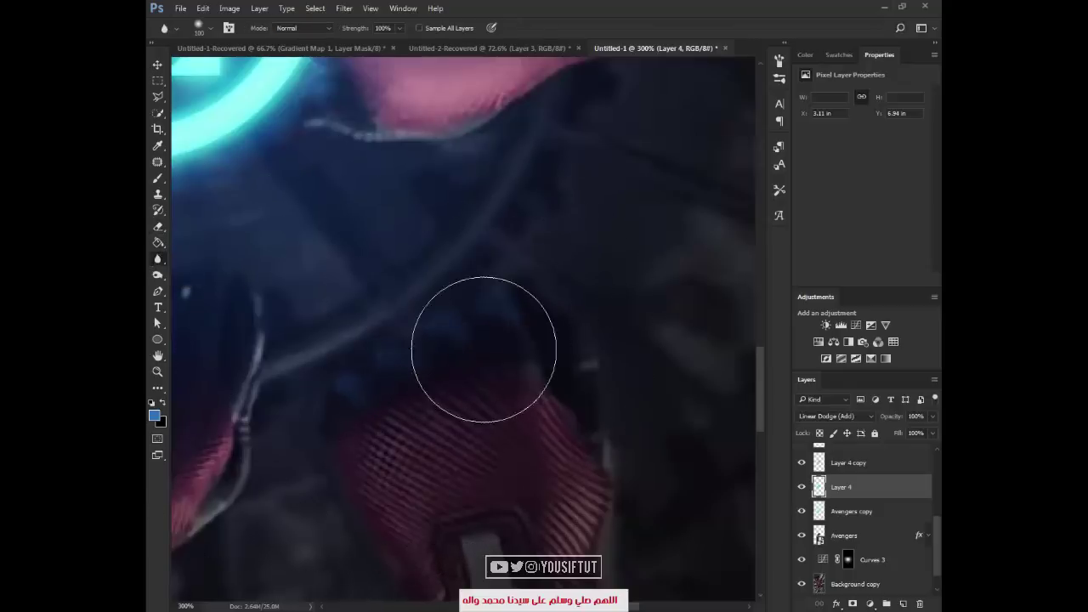
mouse_move(464, 345)
mouse_down()
mouse_move(347, 389)
mouse_move(476, 313)
mouse_move(502, 341)
mouse_move(330, 379)
mouse_move(403, 391)
mouse_move(517, 296)
mouse_move(292, 425)
mouse_up()
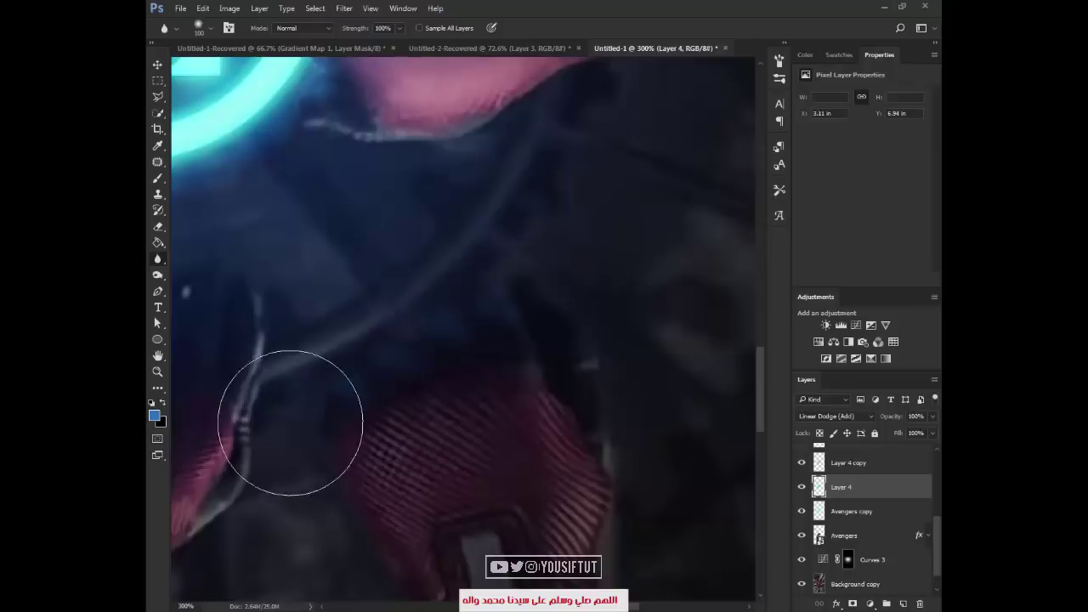
- Examine the blended knuckle highlights at 400% and review the whole composite fitted to the window
key(e)
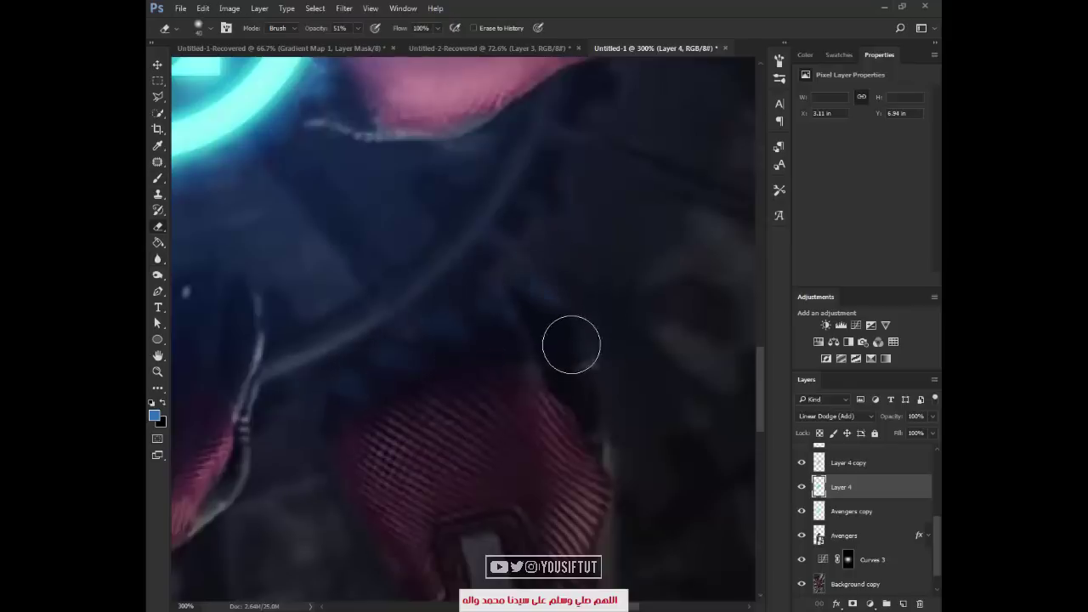
key(z)
key(ctrl+0)
drag(441, 347, 595, 473)
click(591, 502)
click(158, 258)
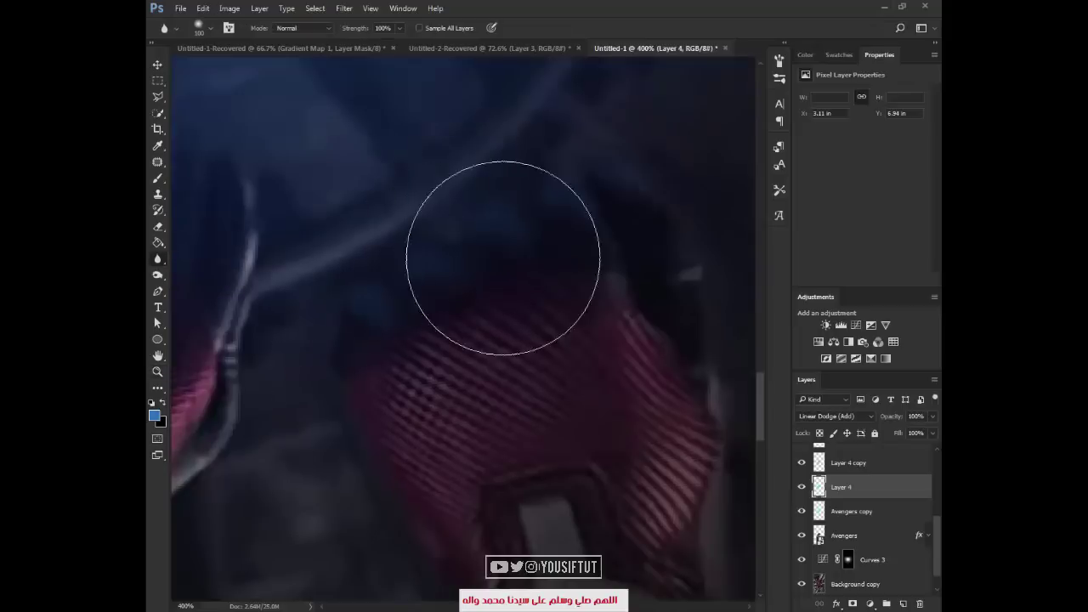
key(e)
key(ctrl+0)
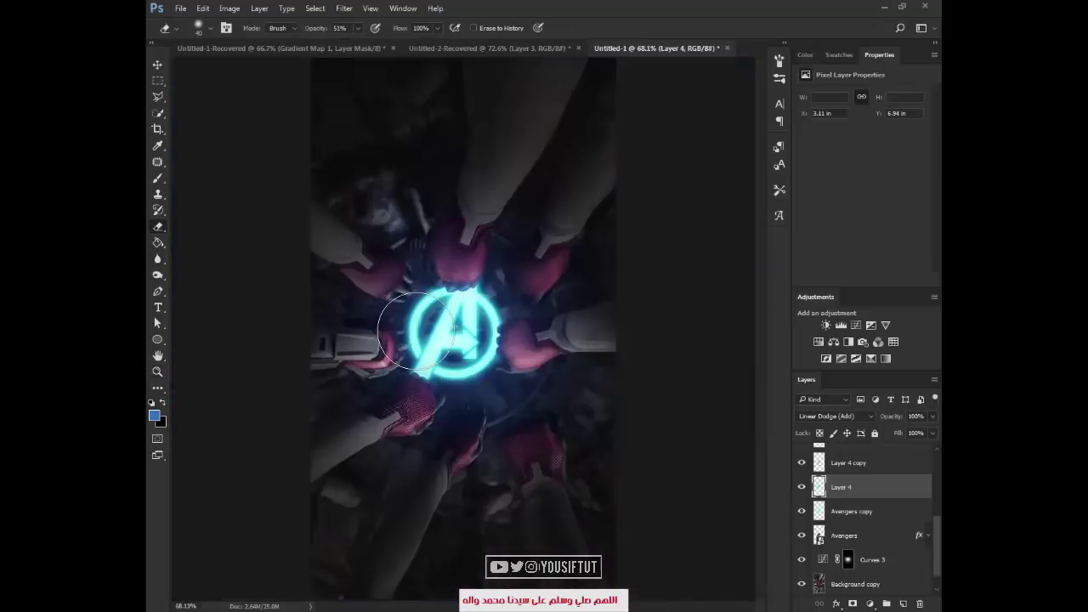
key(v)
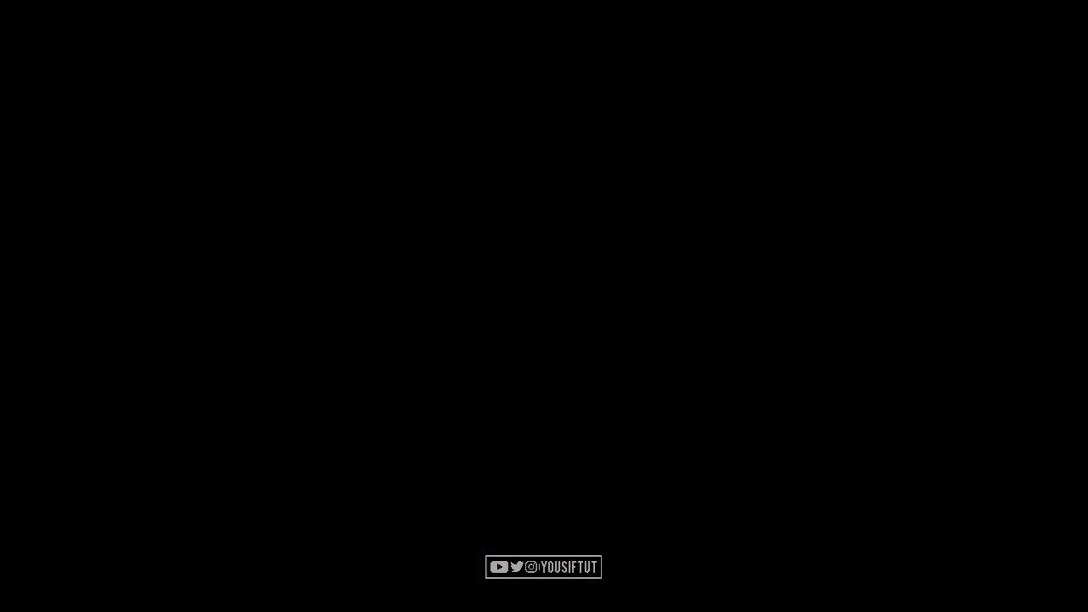